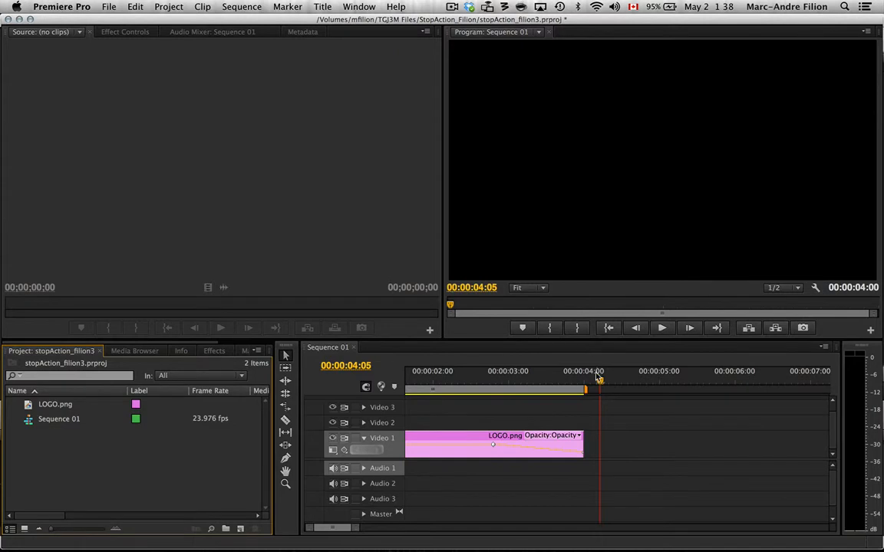
- Move the playhead to 00:00:04:04, just past the logo clip, and create a new title named MainTitle
mouse_move(600, 383)
left_mouse_down()
mouse_move(472, 391)
mouse_move(599, 391)
left_mouse_up()
left_click(322, 6)
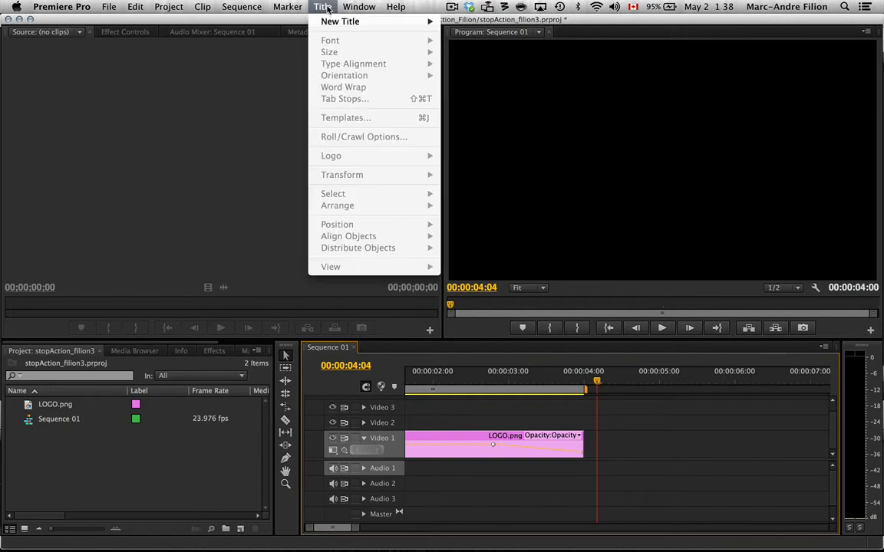
mouse_move(368, 22)
left_click(476, 26)
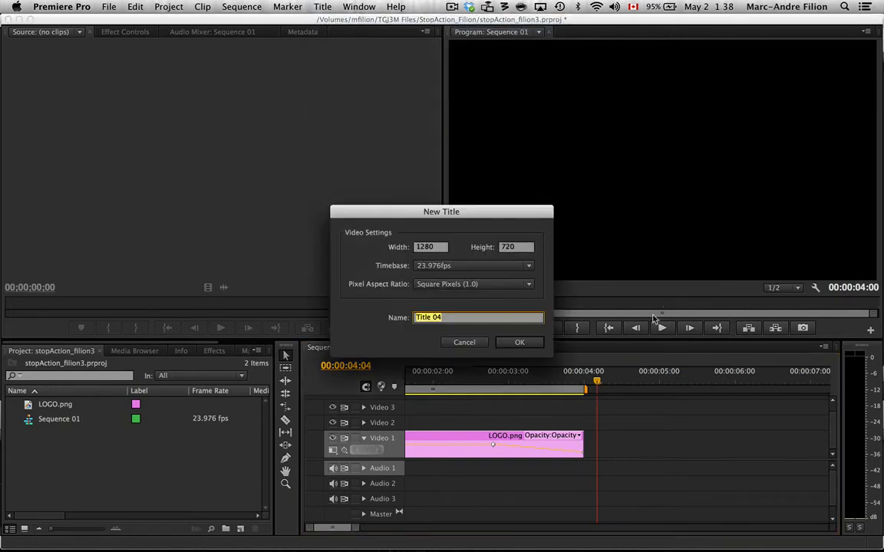
type("Main")
left_click(521, 341)
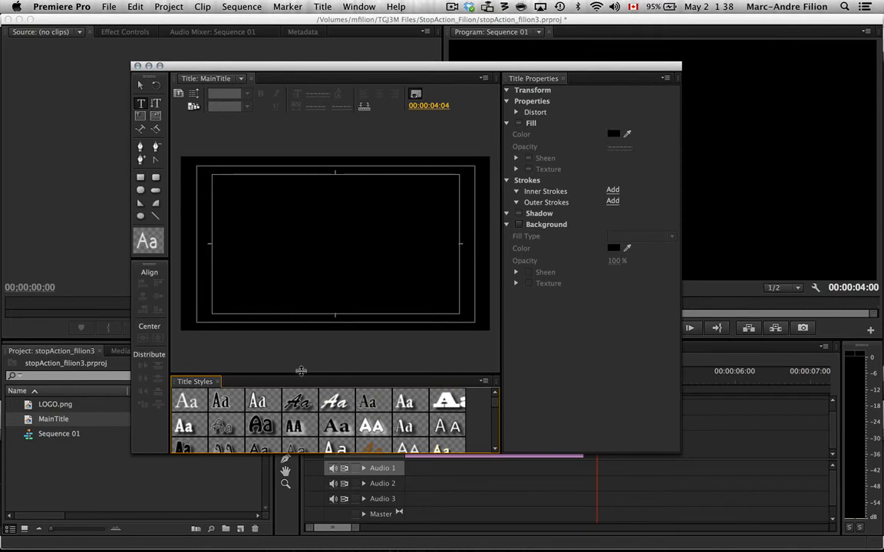
- Add the word "The" in the white Brush Script style and place it at the top centre of the title-safe area
left_click(335, 401)
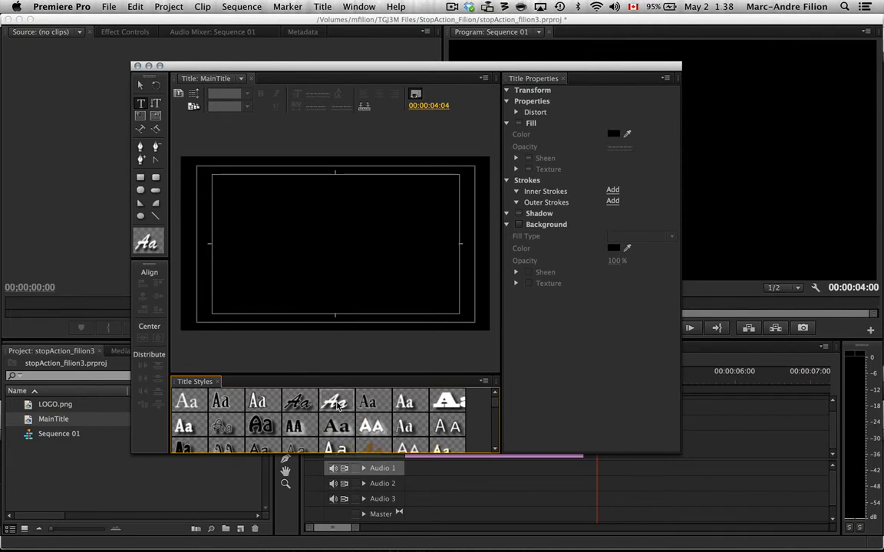
left_click(311, 191)
type("The")
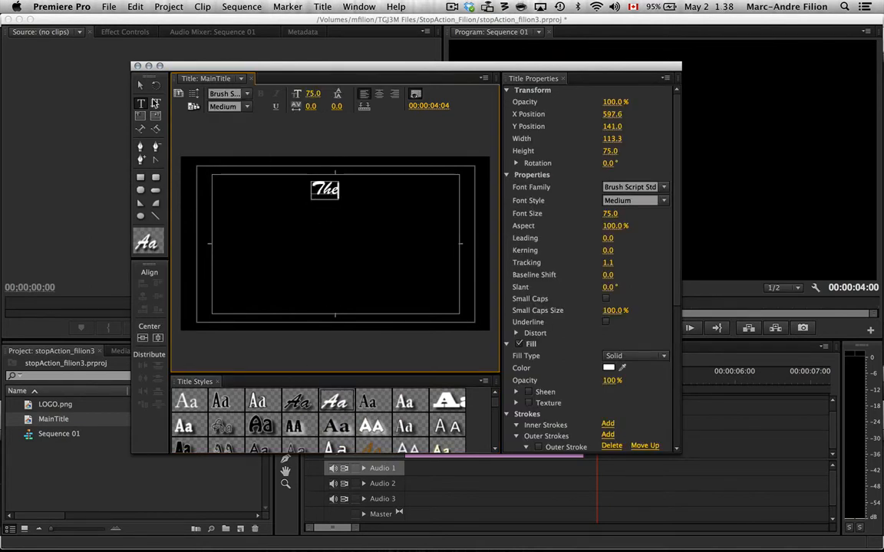
key("Escape")
left_click_drag(329, 190, 336, 185)
- Add the text "AMAZING" below "The" and enlarge it to a font size of about 109
left_click(140, 102)
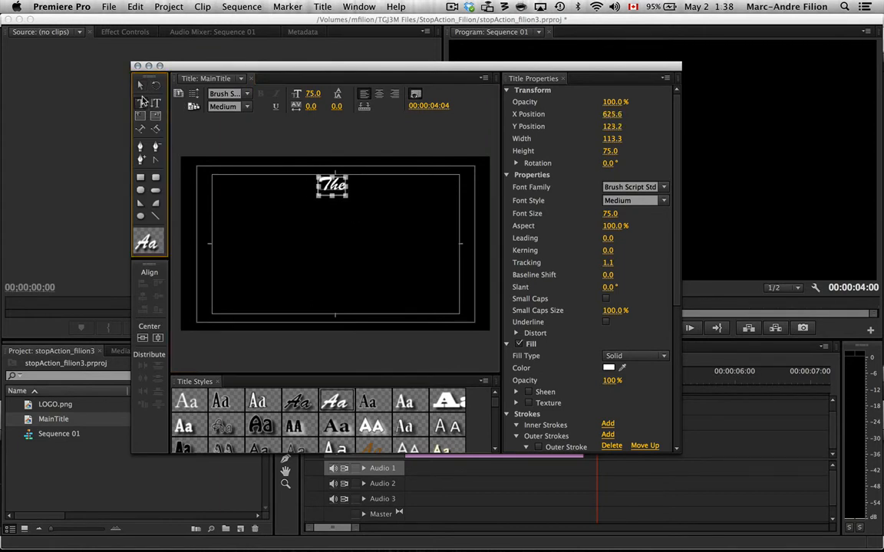
left_click(261, 222)
type("AMAZING")
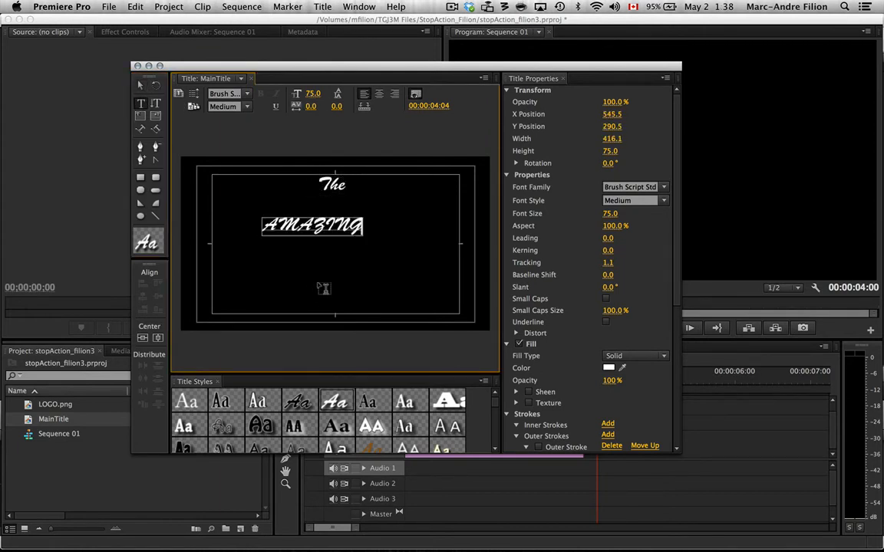
left_click(140, 85)
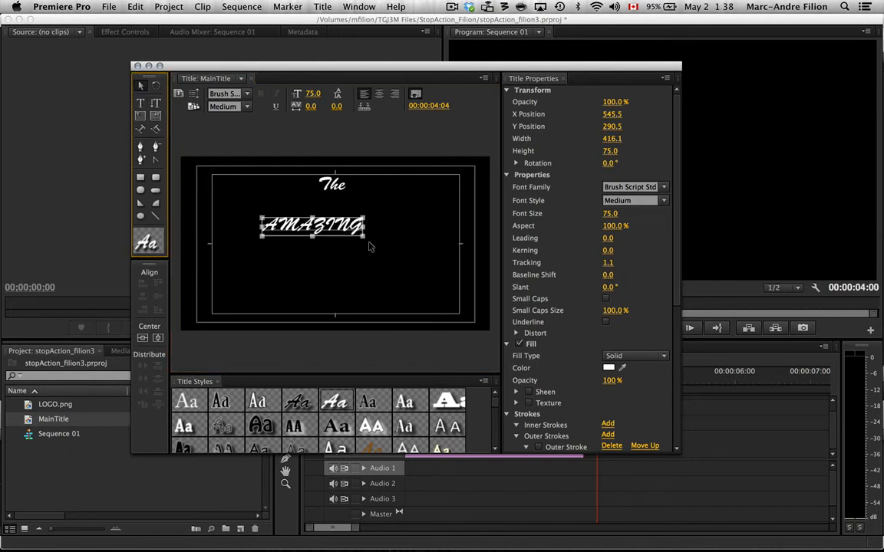
left_click_drag(362, 235, 406, 258)
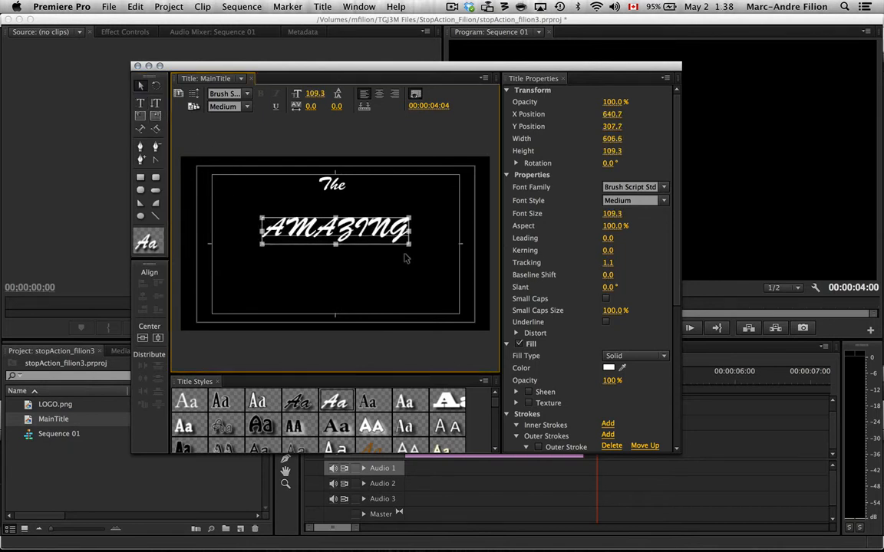
- Change the font of "AMAZING" to Cambria Math and move the word directly under "The"
left_click(650, 188)
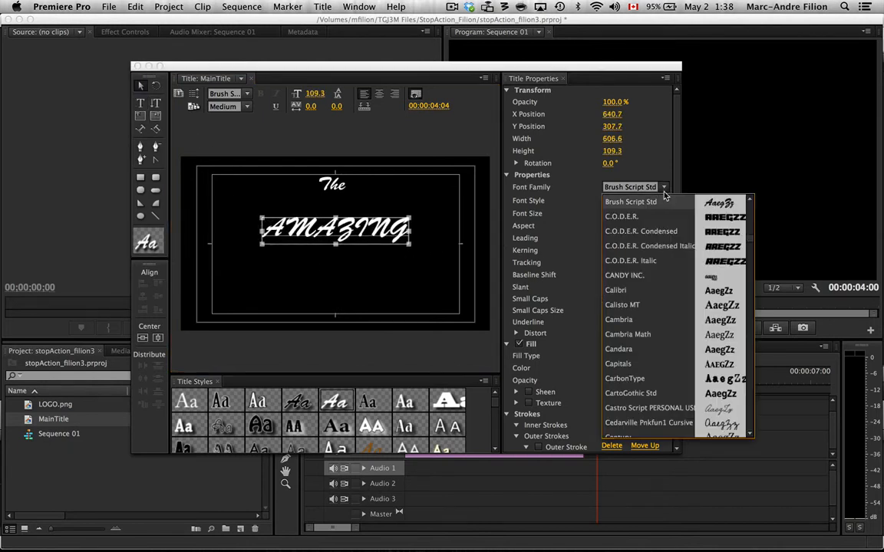
left_click(692, 332)
left_click_drag(348, 233, 360, 202)
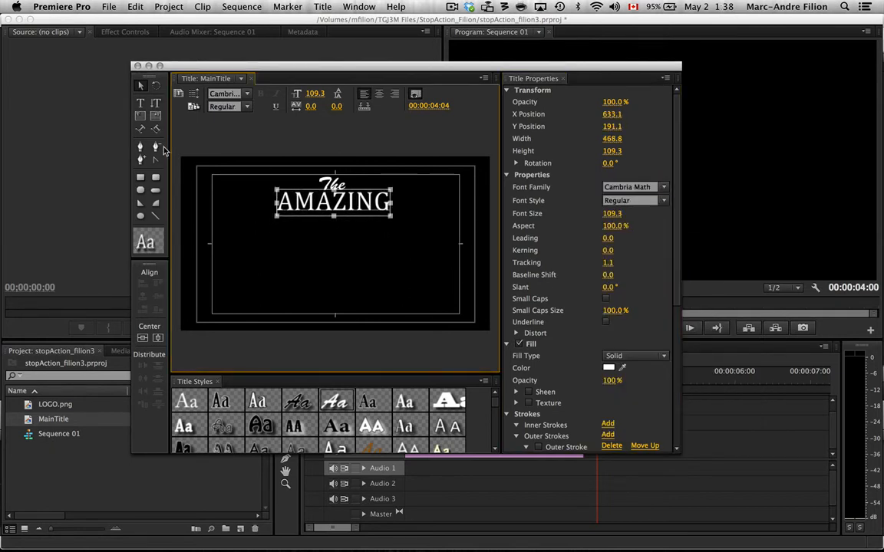
- Draw a rectangle about 636 by 146 directly under "AMAZING", filled with dark blue 354F5F
left_click(141, 177)
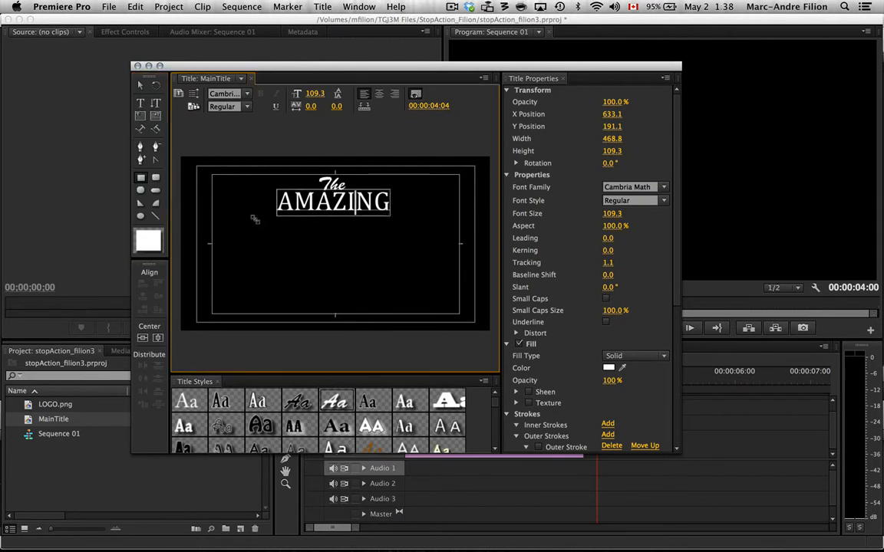
mouse_move(255, 221)
left_mouse_down()
mouse_move(393, 245)
mouse_move(410, 256)
left_mouse_up()
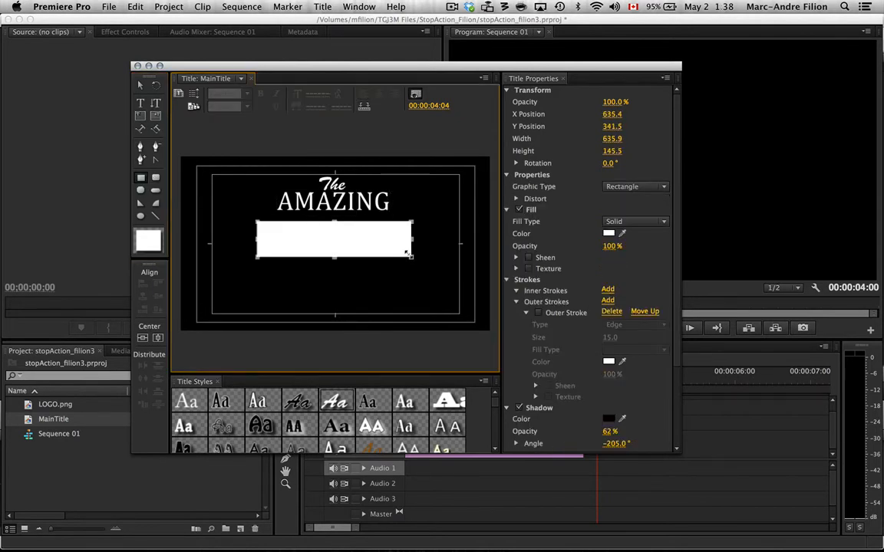
left_click(608, 234)
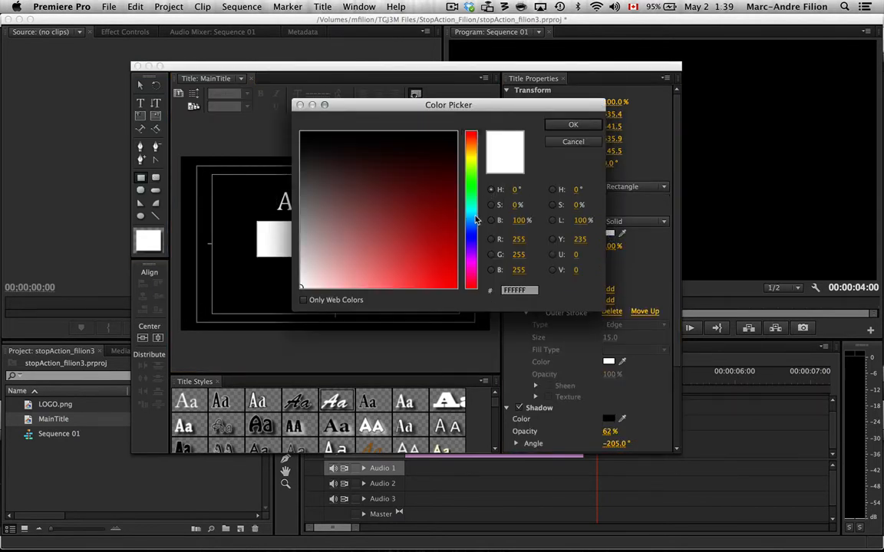
left_click(471, 223)
left_click(369, 190)
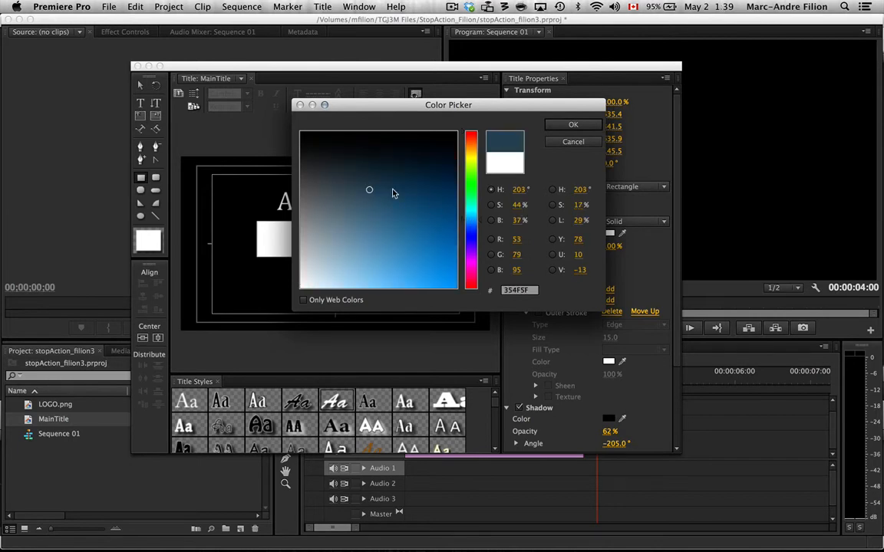
left_click(573, 124)
mouse_move(333, 233)
left_mouse_down()
mouse_move(331, 214)
mouse_move(328, 227)
left_mouse_up()
left_click(220, 155)
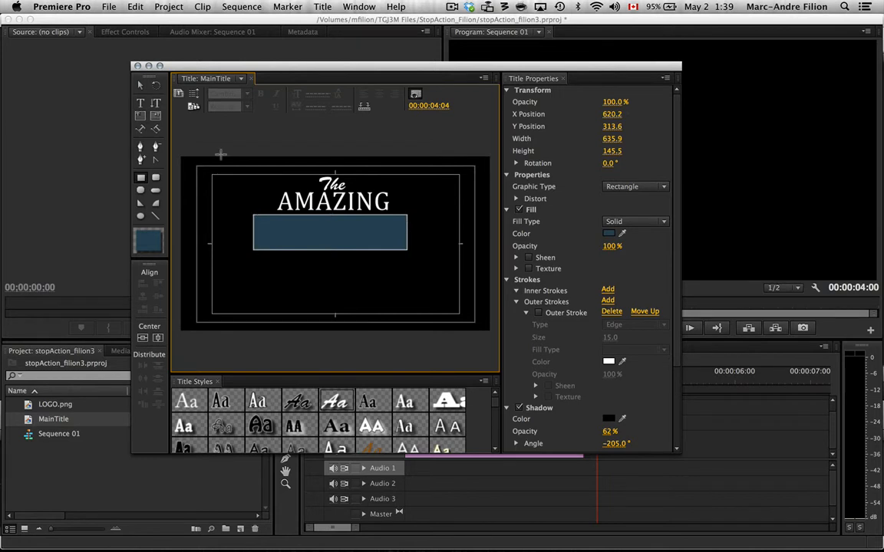
- Add the text "ANIMATION" and position it centrally over the dark blue rectangle
left_click(140, 106)
left_click(268, 229)
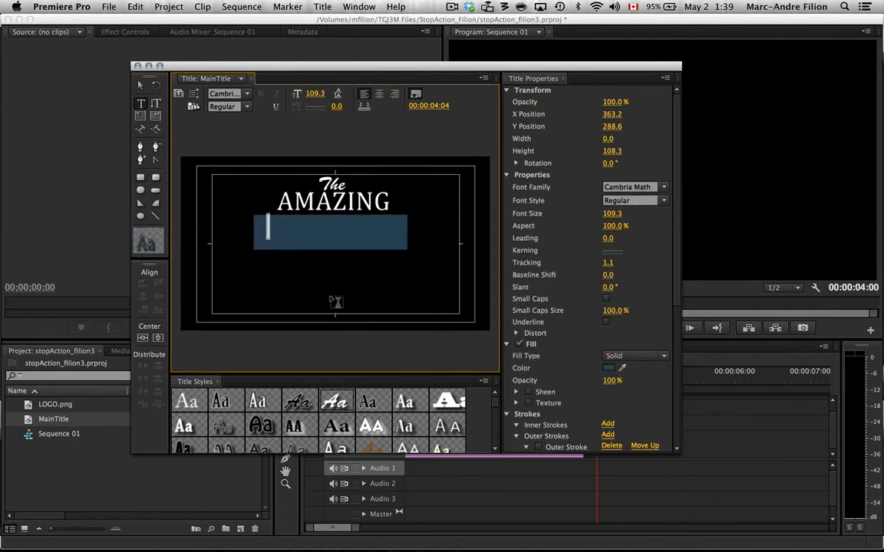
type("ANIMATION")
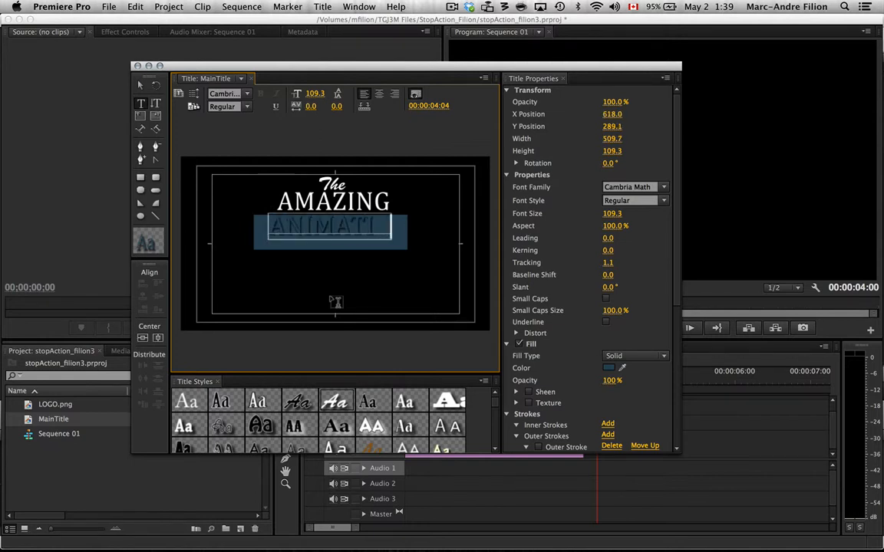
left_click(139, 86)
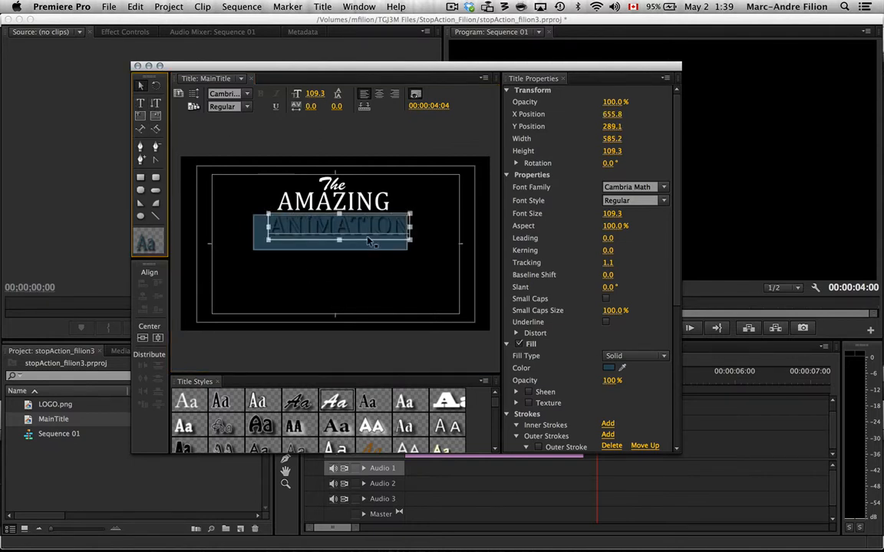
left_click_drag(351, 223, 342, 233)
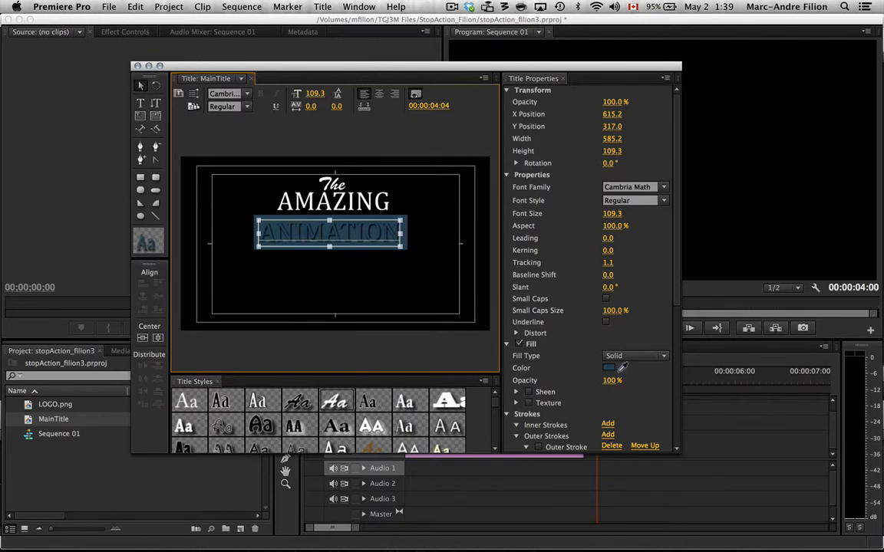
- Set the fill colour of the word "ANIMATION" to black
left_click(612, 370)
left_click_drag(339, 173, 300, 130)
left_click(571, 124)
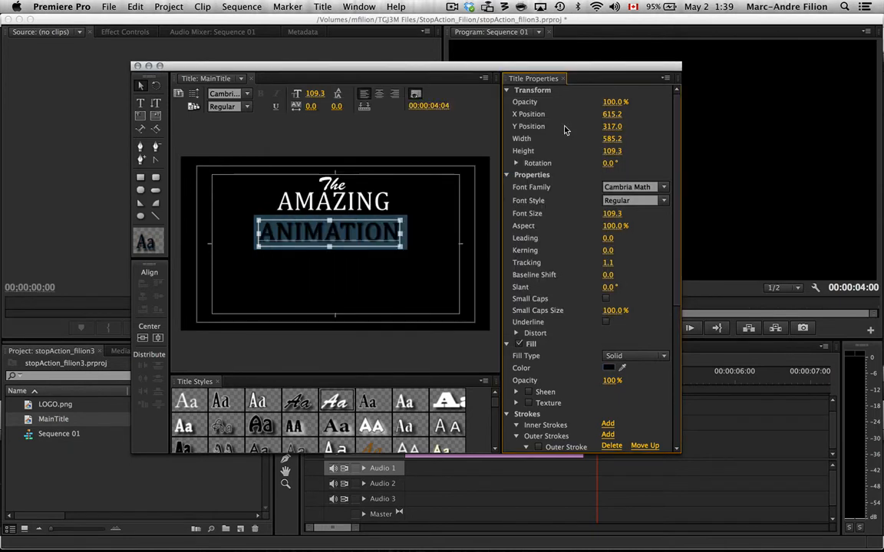
left_click(482, 133)
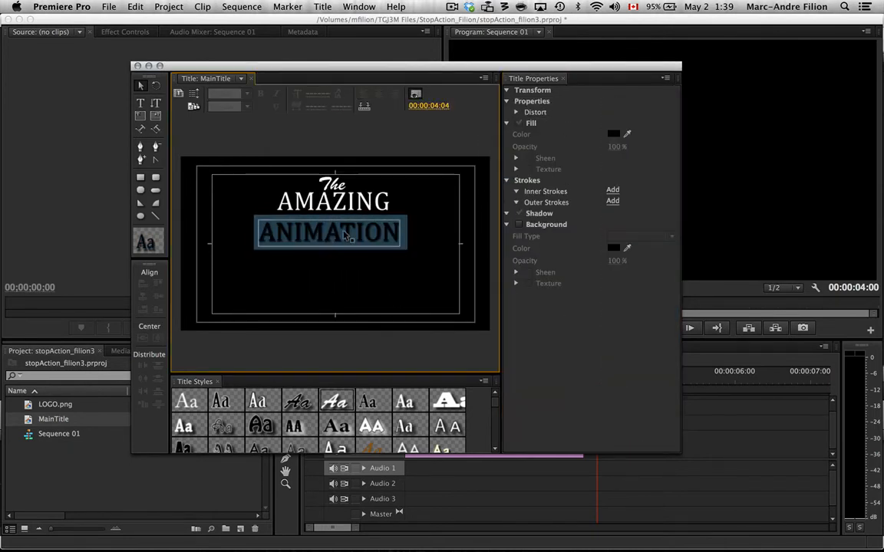
- Add the text "by" below the blue rectangle with a white FFFFFF fill
left_click(140, 104)
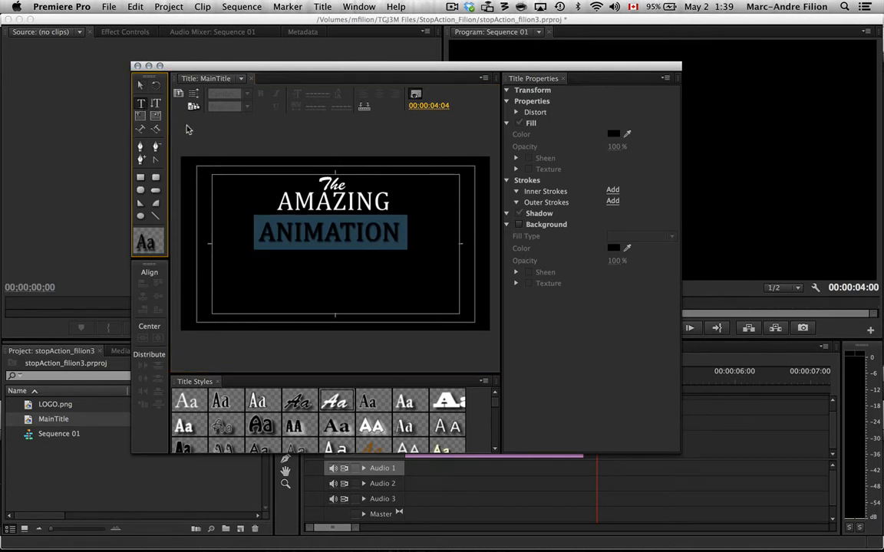
left_click(283, 267)
type("OF")
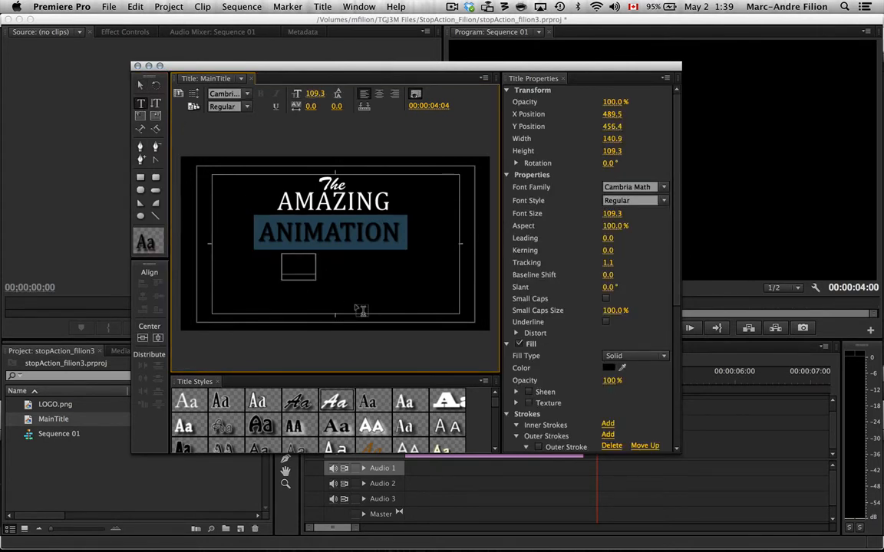
left_click(608, 368)
left_click_drag(358, 231, 285, 289)
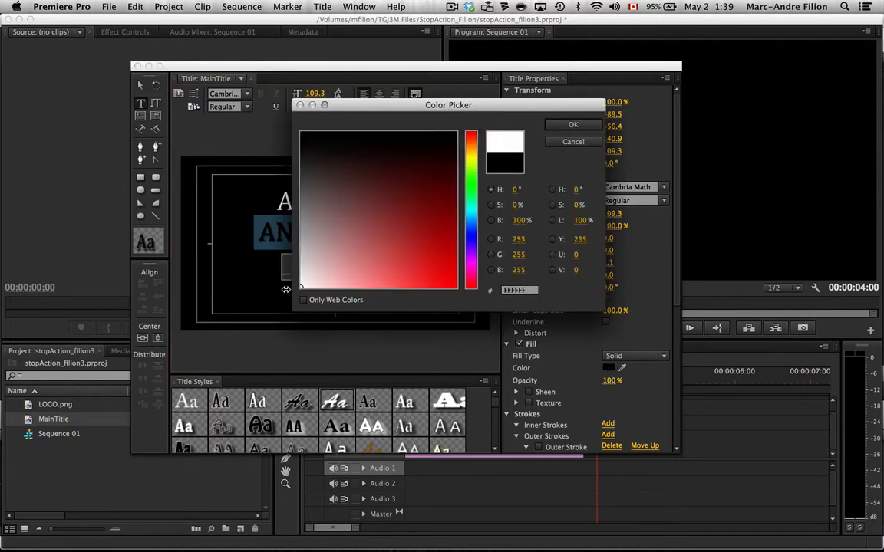
left_click(572, 125)
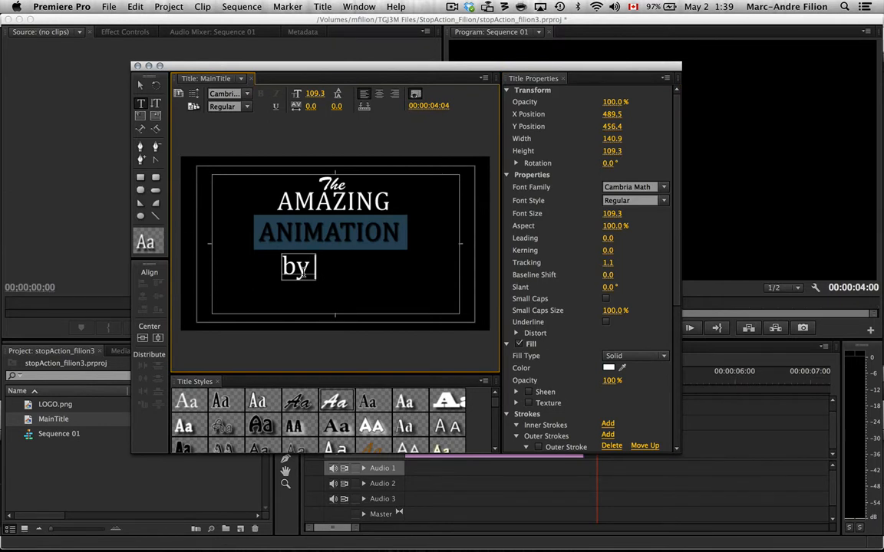
- Complete the byline with the author's name and shrink it to a font size of about 41, centred under the rectangle
type("M. Filion")
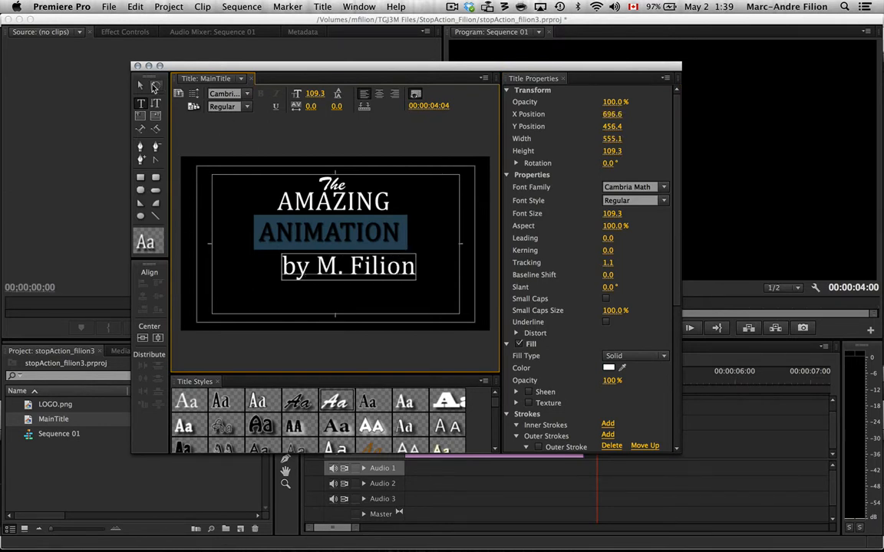
left_click(140, 85)
left_click_drag(417, 279, 339, 257)
double_click(342, 258)
key("End")
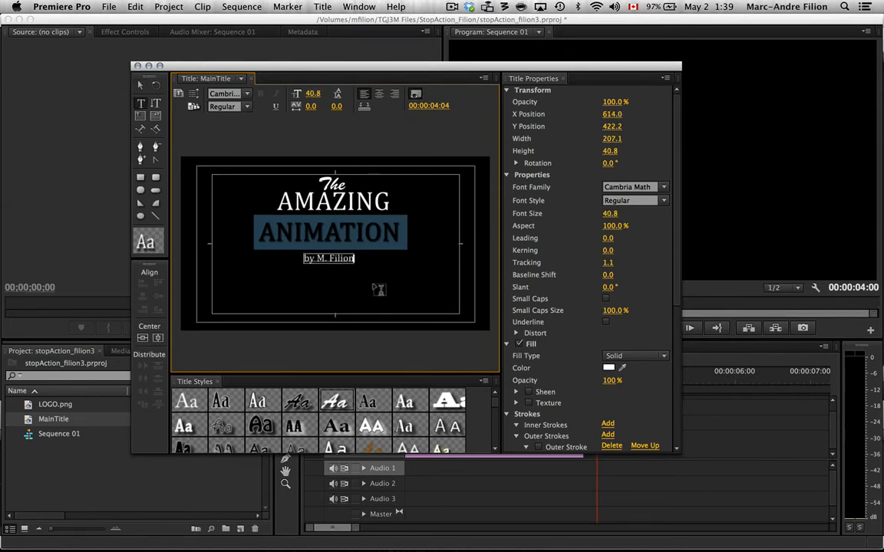
key("Return")
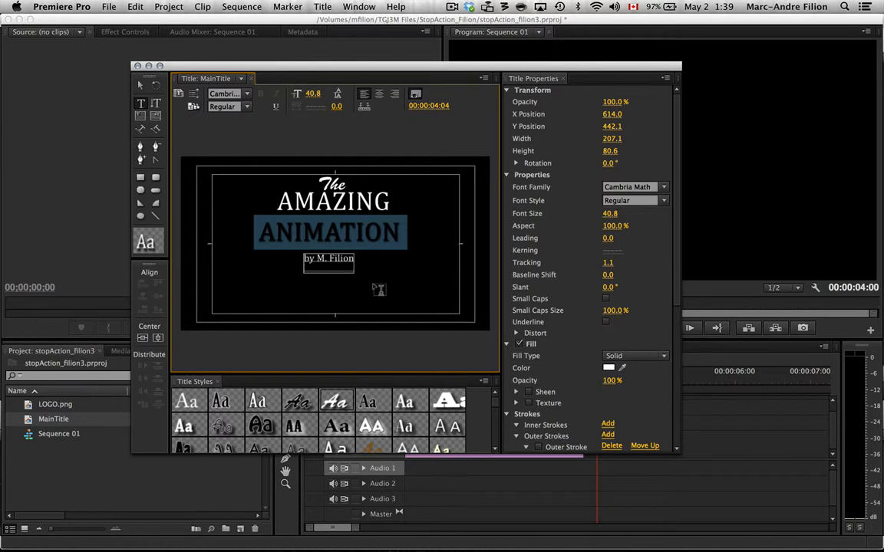
type("Wit")
key("BackSpace")
key("BackSpace")
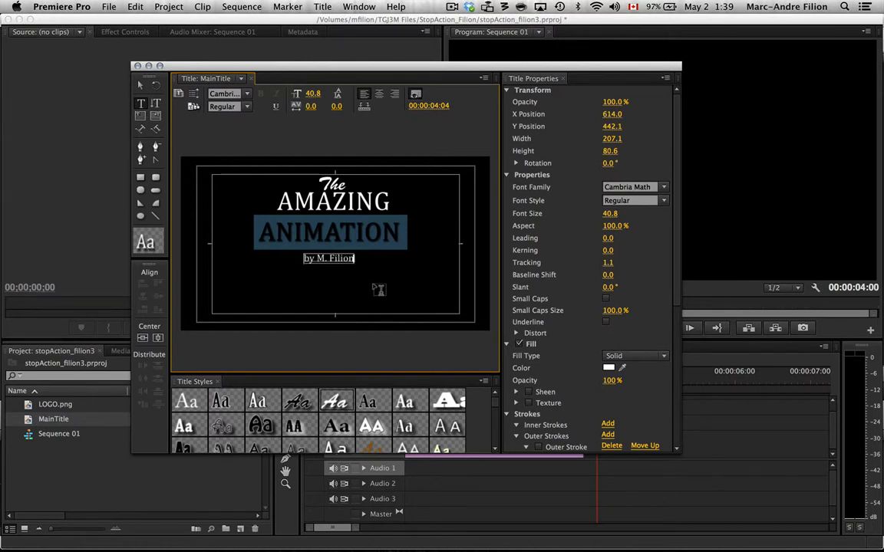
- Add a separate text line reading "with music by Coldplay" below the byline
left_click(140, 86)
left_click(139, 105)
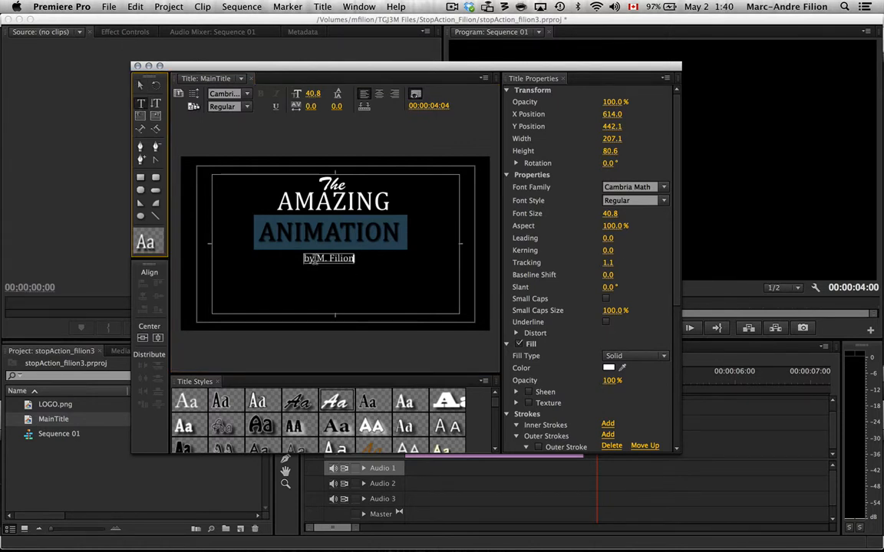
left_click(309, 288)
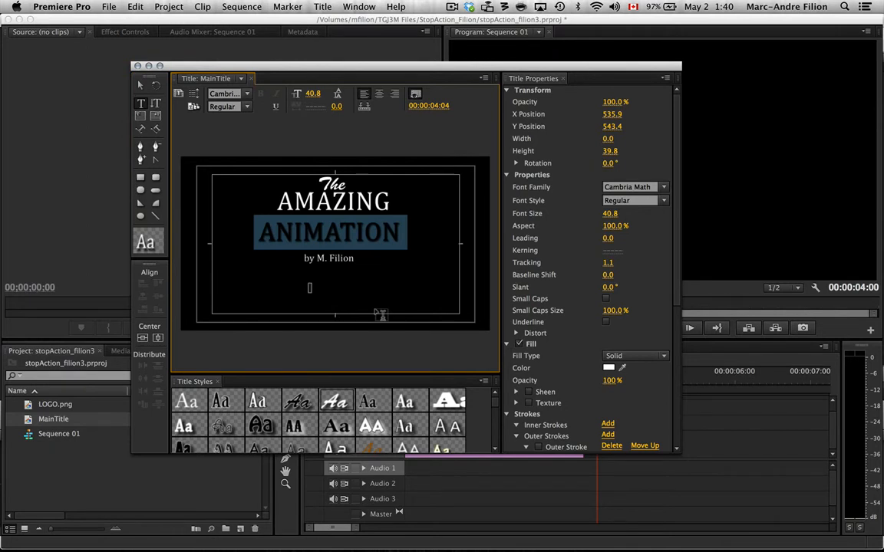
type("with music by")
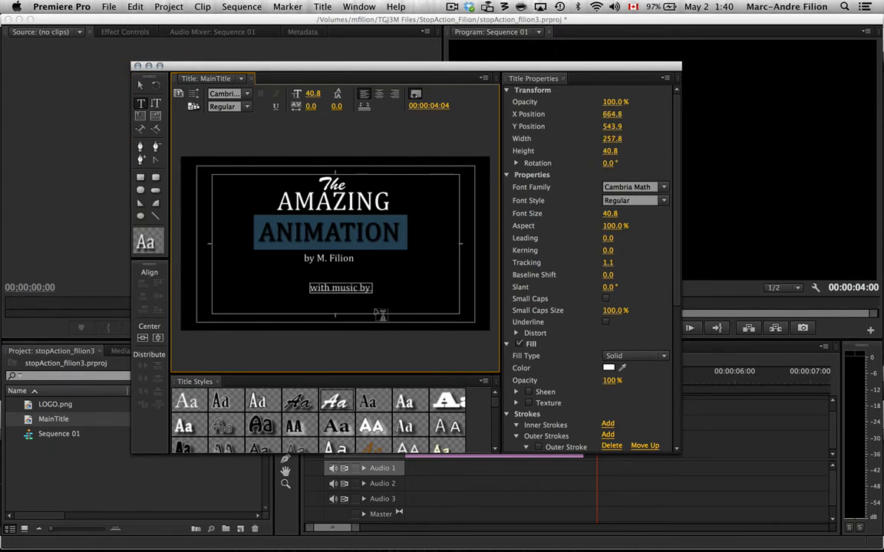
type(" COldplay")
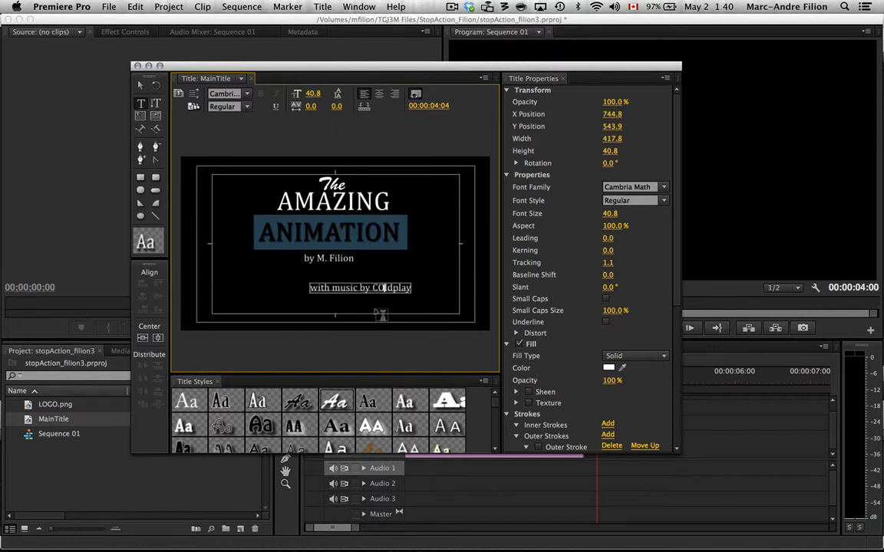
key("BackSpace")
type("o")
left_click(141, 87)
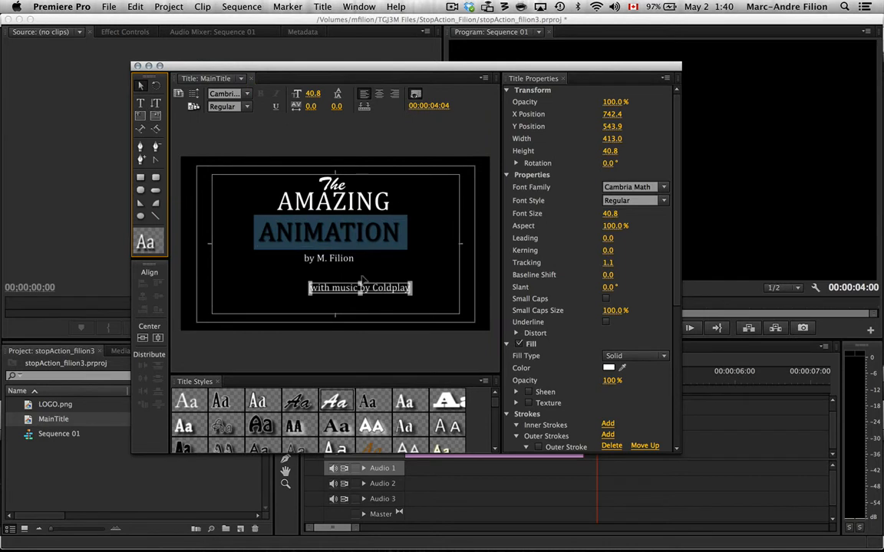
- Position the music credit centred directly under the byline and add a separate centred text line "TGJ3M" below it
left_click_drag(372, 287, 346, 271)
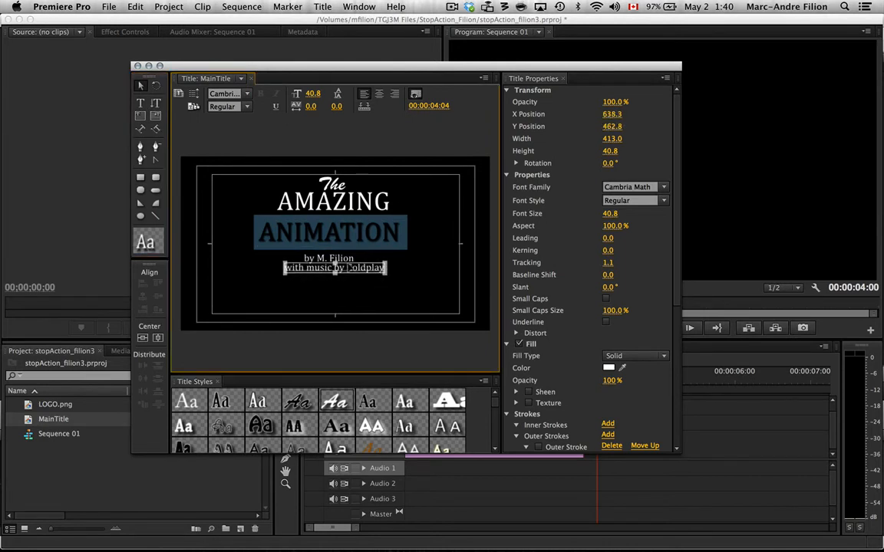
left_click(409, 142)
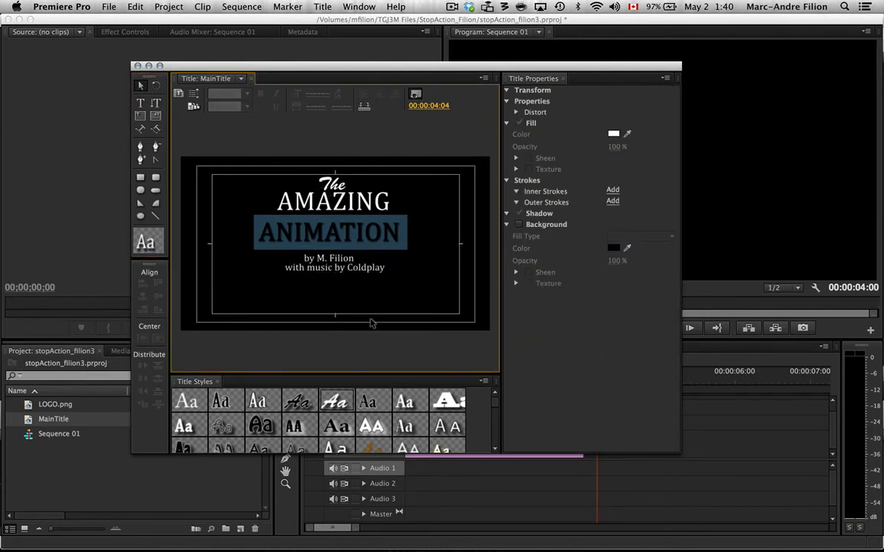
left_click(141, 103)
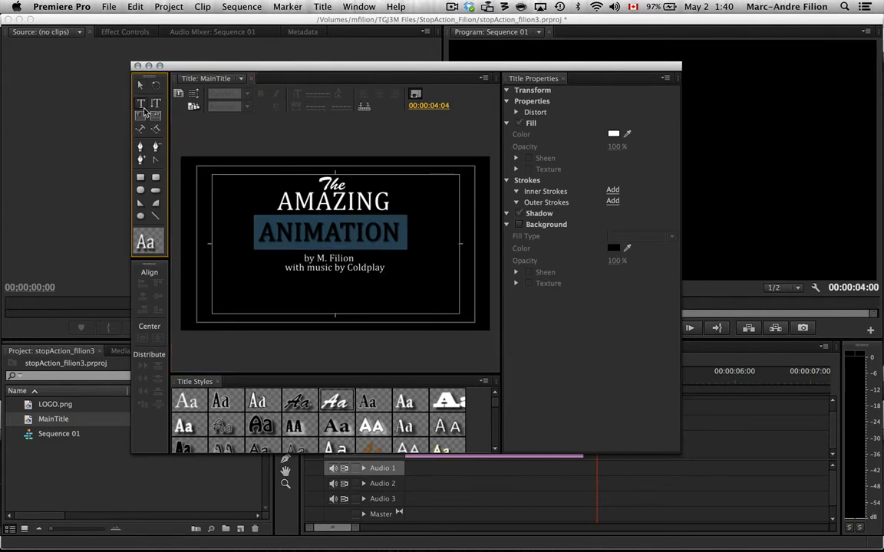
left_click(301, 295)
type("TGJ3M")
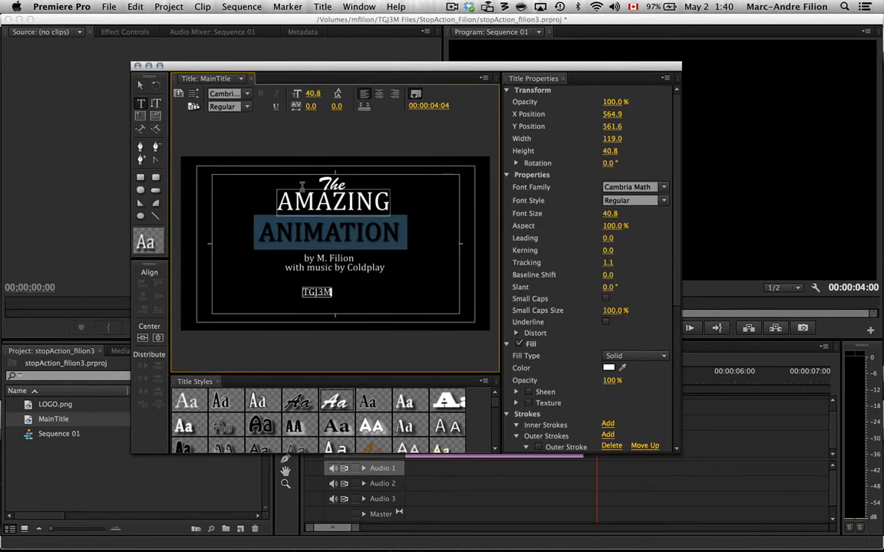
left_click(141, 86)
left_click(219, 137)
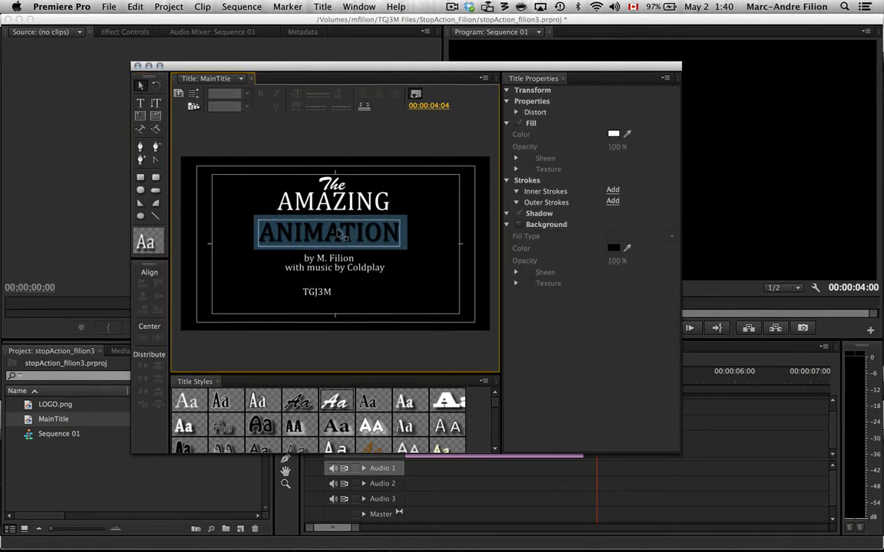
left_click_drag(322, 289, 339, 287)
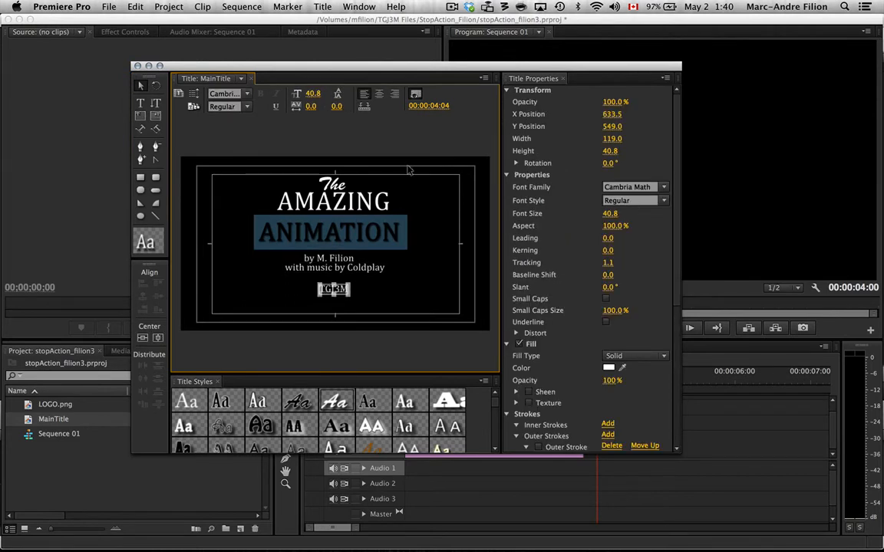
left_click(407, 125)
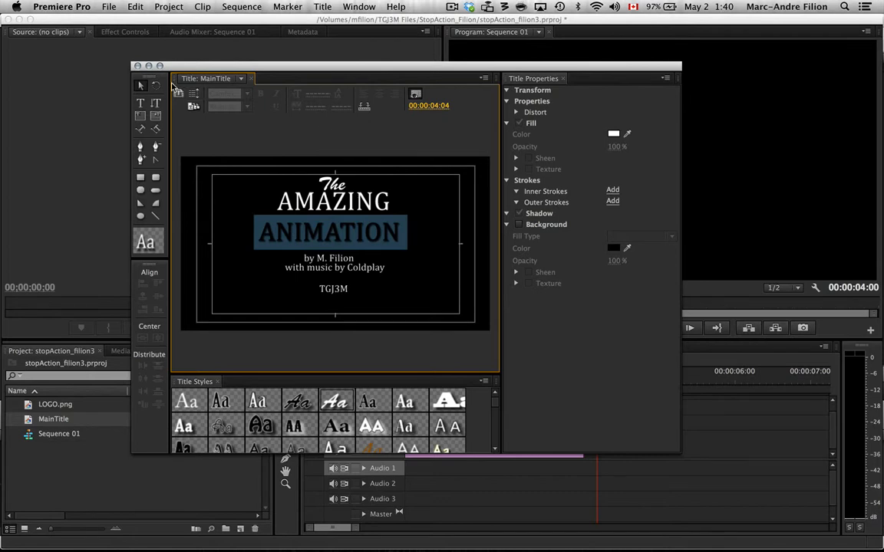
- Close the title editor, place MainTitle on Video 1 at 00:00:04:04, and extend the clip's end to 00:00:05:07
left_click(136, 66)
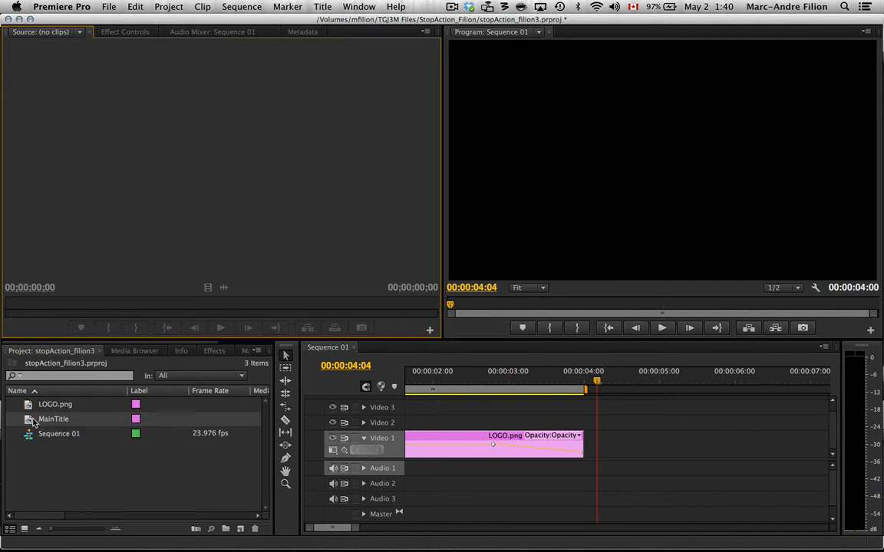
left_click_drag(27, 421, 600, 441)
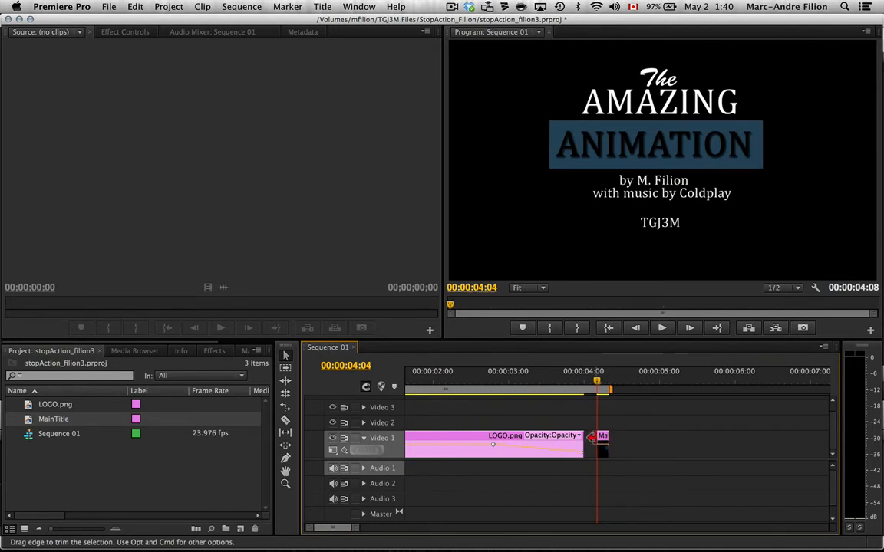
left_click_drag(608, 437, 675, 437)
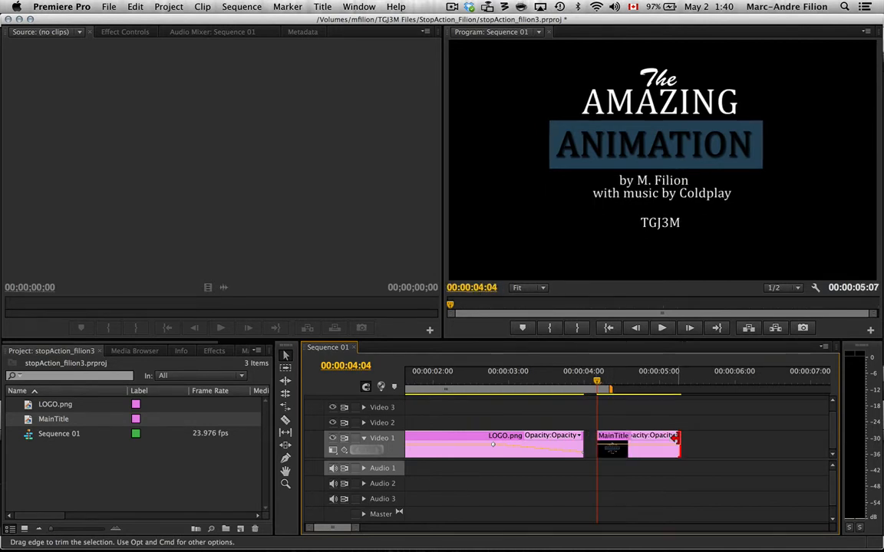
- Play back the title section and extend the end of the MainTitle clip to 00:00:07:13
key("space")
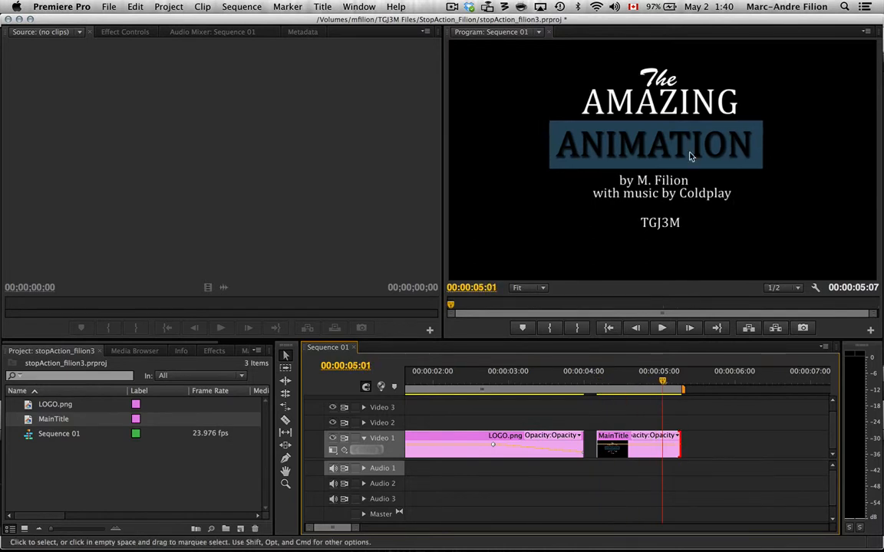
left_click_drag(661, 381, 535, 381)
key("space")
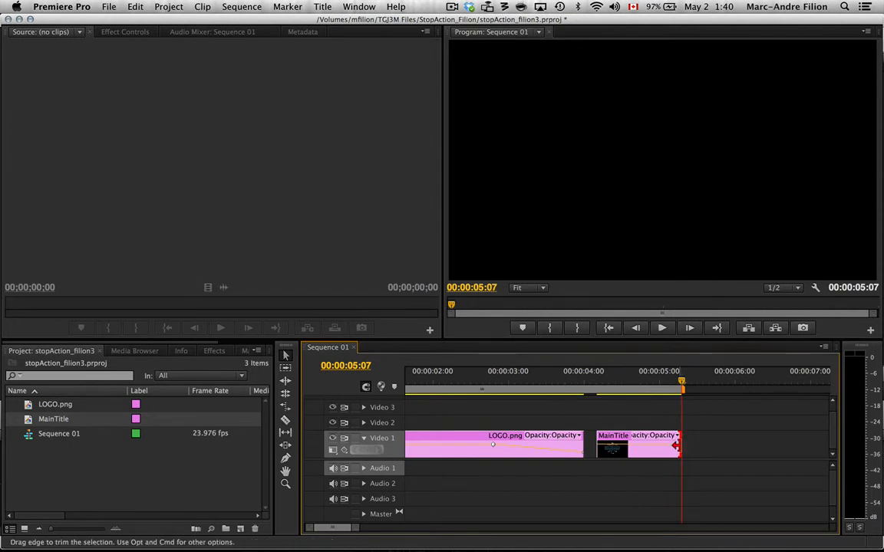
left_click_drag(675, 445, 801, 445)
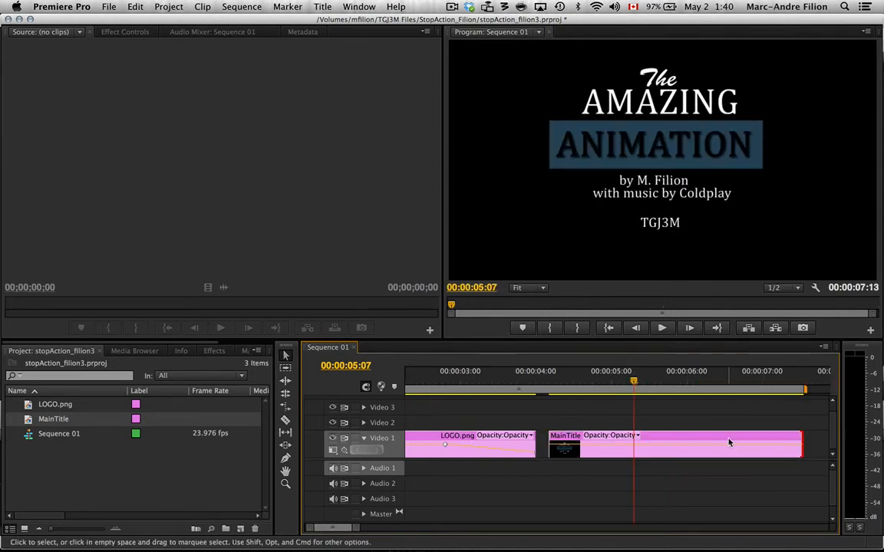
- Add opacity keyframes that fade MainTitle in from its first frame to full opacity at 00:00:04:15
scroll(728, 443, "right", 2)
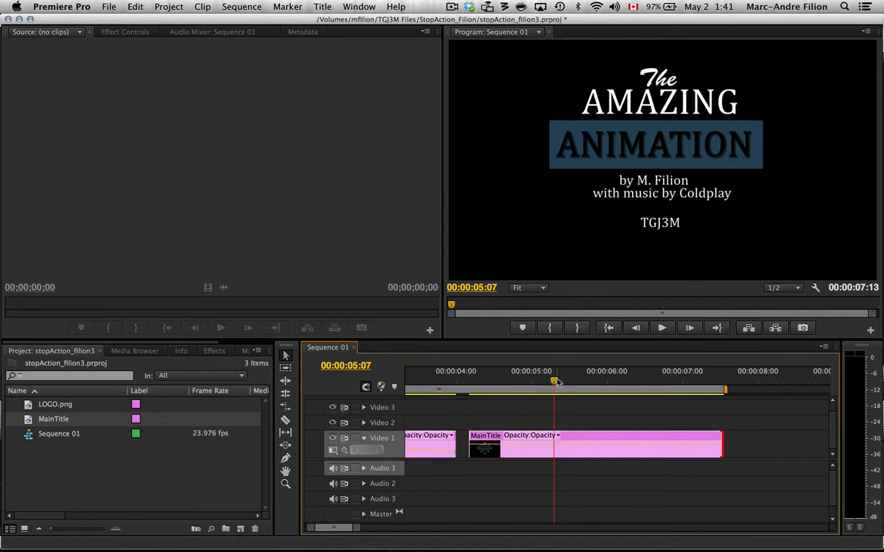
left_click_drag(556, 381, 503, 391)
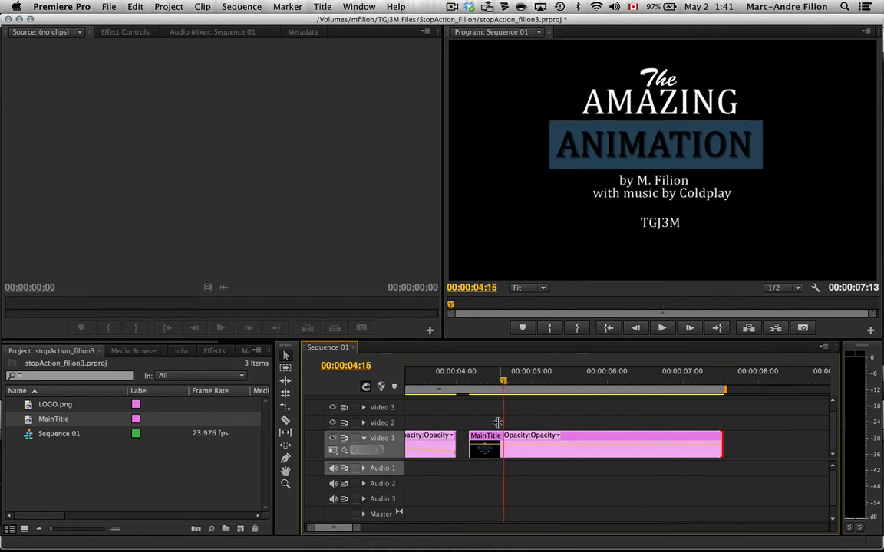
left_click(498, 445)
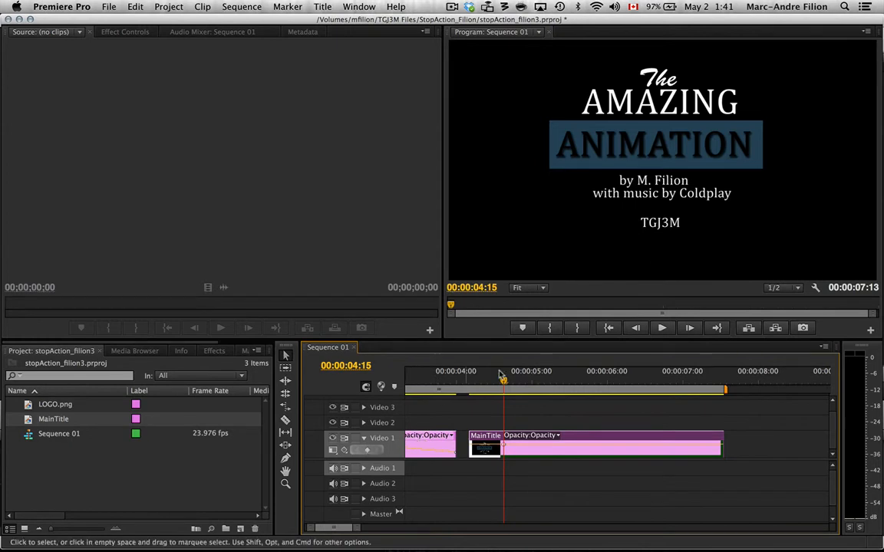
left_click_drag(503, 381, 490, 382)
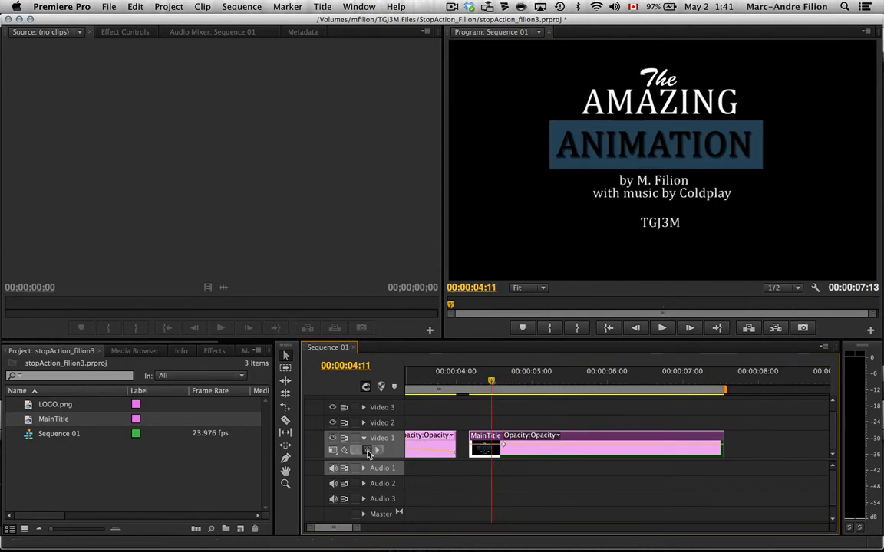
left_click_drag(492, 451, 486, 454)
- Preview the fade-in and add opacity keyframes that fade MainTitle out from 00:00:06:15 to the clip's end
left_click(450, 382)
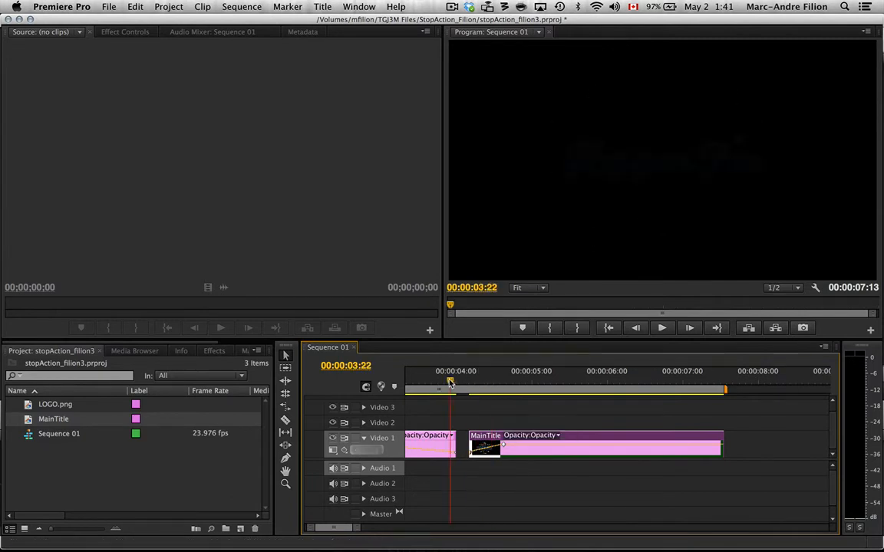
left_click_drag(450, 382, 655, 399)
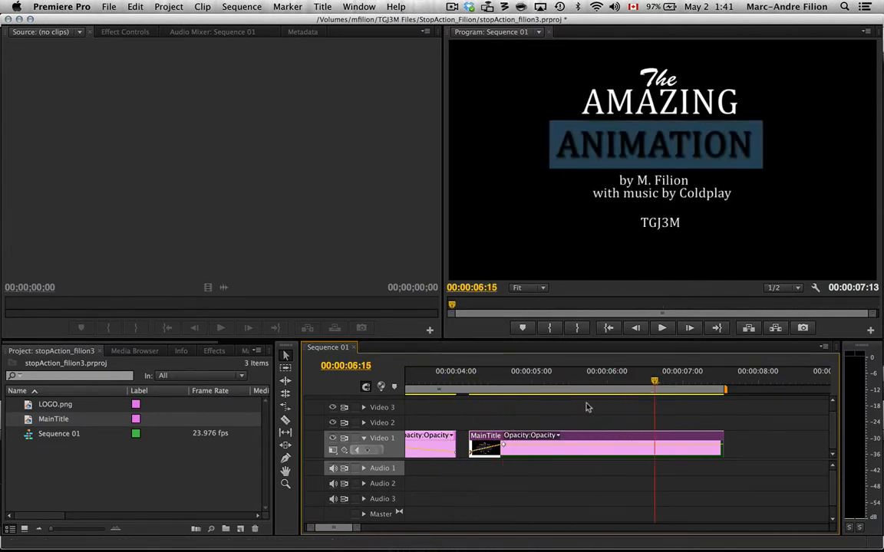
key("Right")
key("Right")
key("Right")
key("Right")
key("Right")
key("Right")
key("Right")
key("Right")
key("Right")
key("Right")
left_click(368, 449)
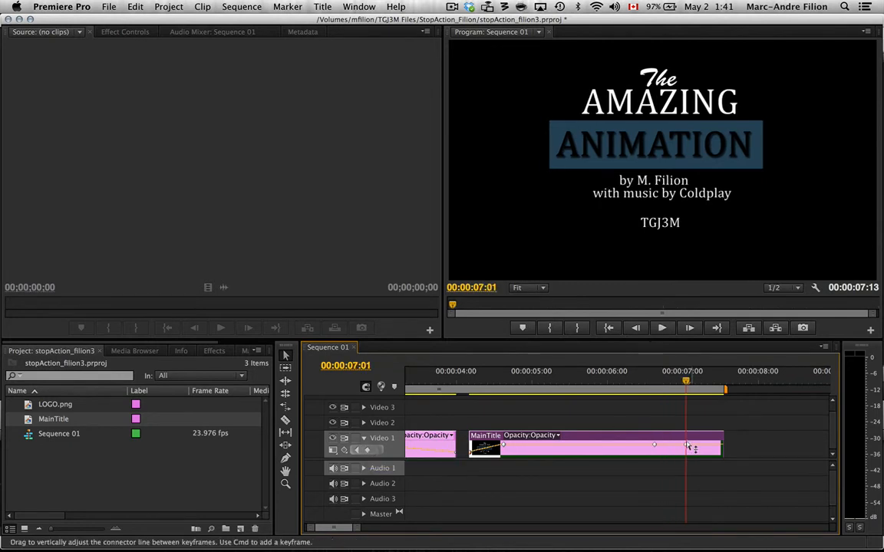
left_click_drag(686, 446, 733, 469)
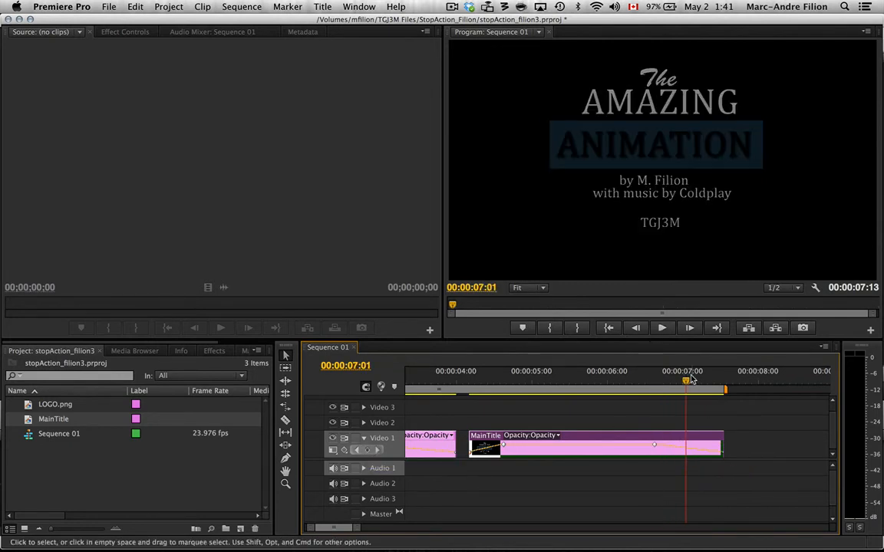
- Scale the MainTitle clip down evenly about its centre in the Program monitor, to a bit under two thirds of the frame
left_click_drag(690, 379, 659, 416)
left_click(656, 182)
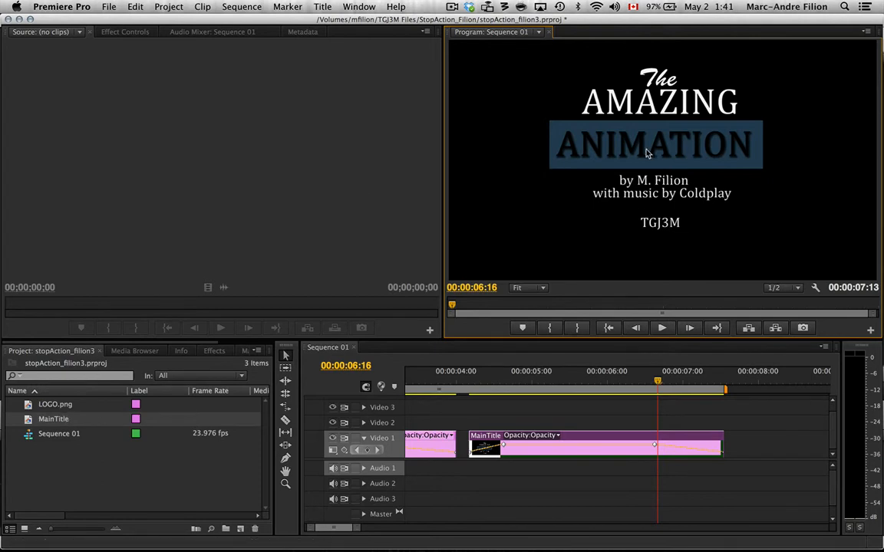
left_click(667, 127)
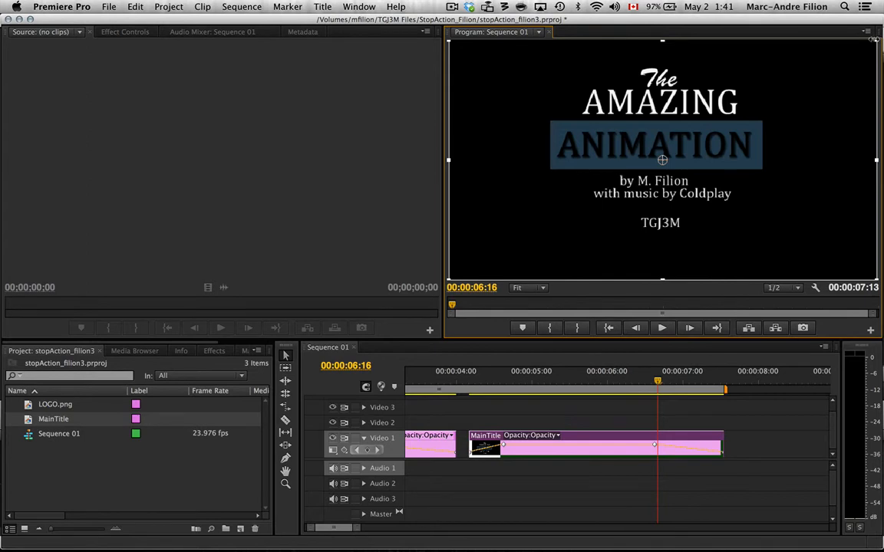
left_click_drag(874, 38, 831, 89)
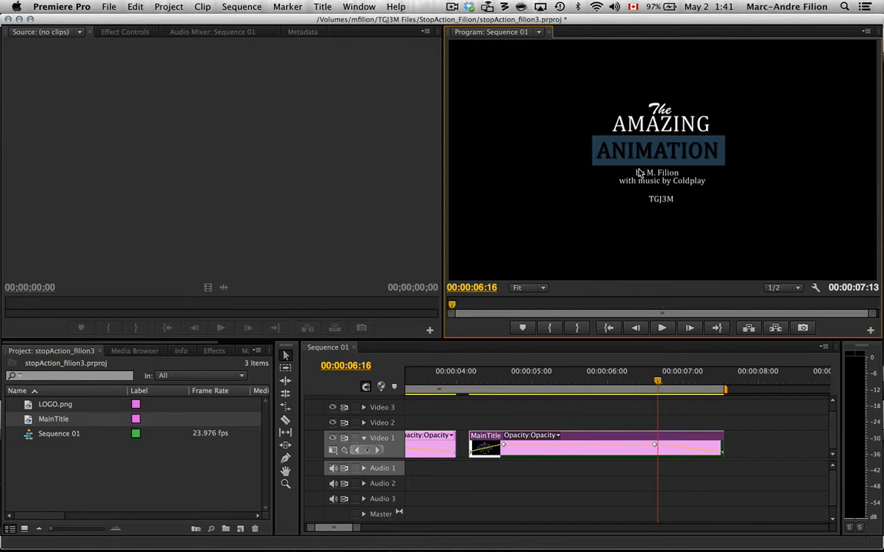
- Save the project, and save it again as a new version with the number at the end of the file name set to 5
key("super+s")
left_click(109, 7)
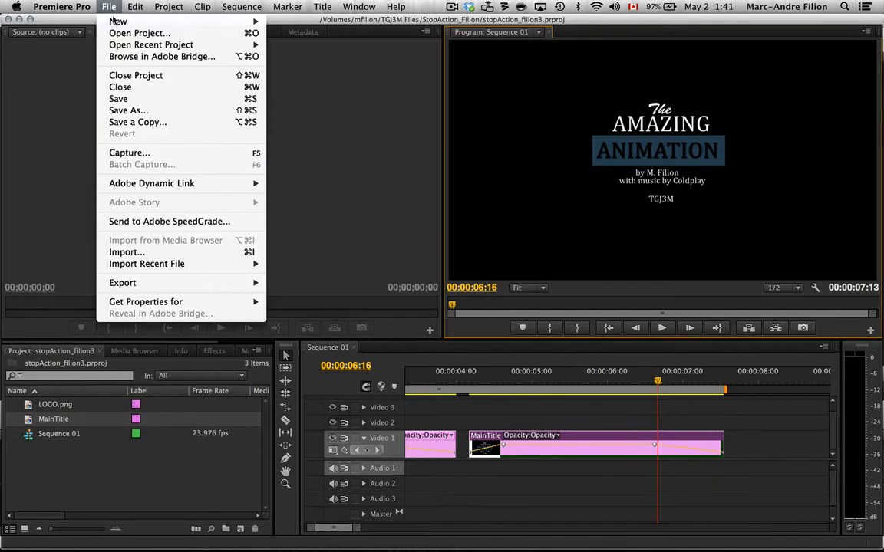
left_click(128, 111)
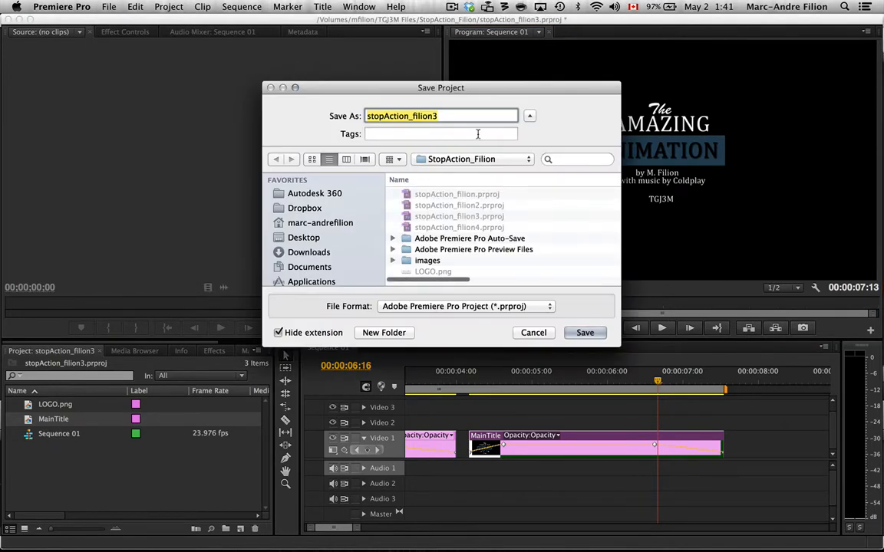
key("Right")
key("BackSpace")
type("4")
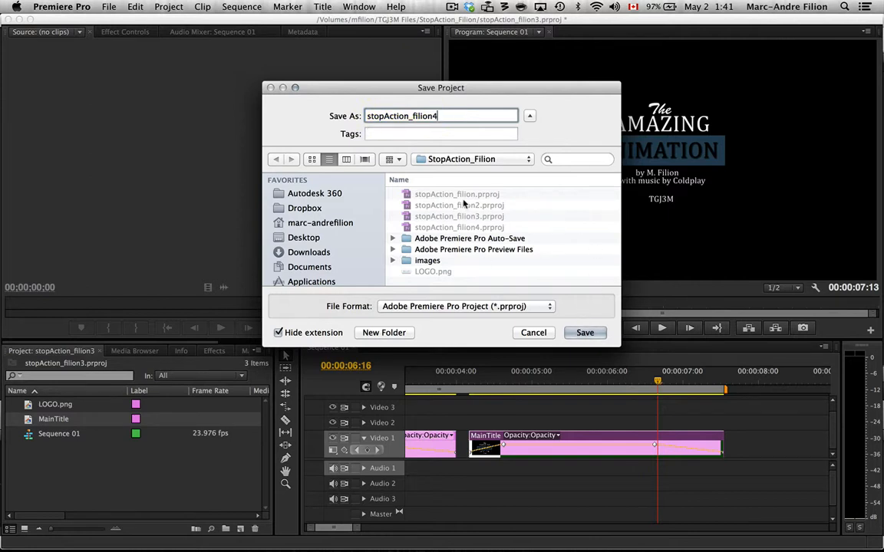
key("BackSpace")
type("5")
left_click(577, 332)
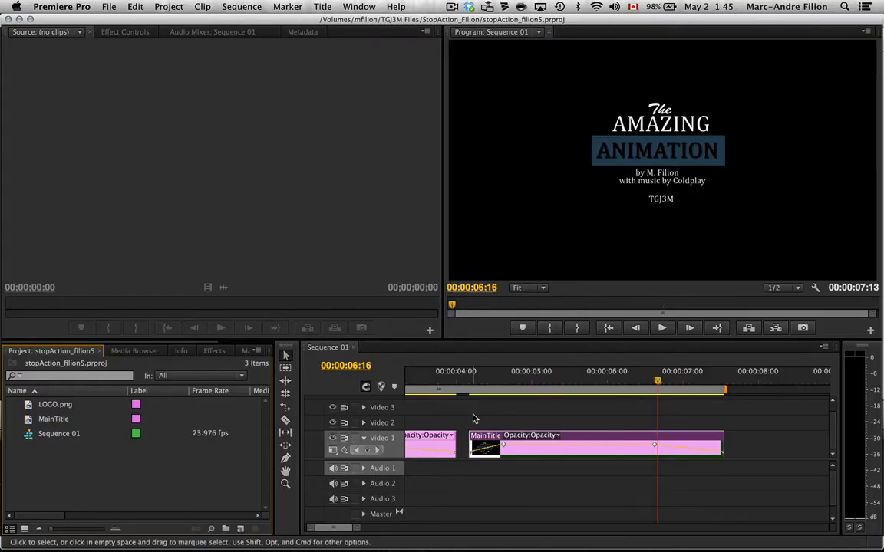
- Move the playhead to 00:00:07:14, just past the end of the MainTitle clip
left_click_drag(657, 382, 726, 385)
scroll(647, 411, "right", 3)
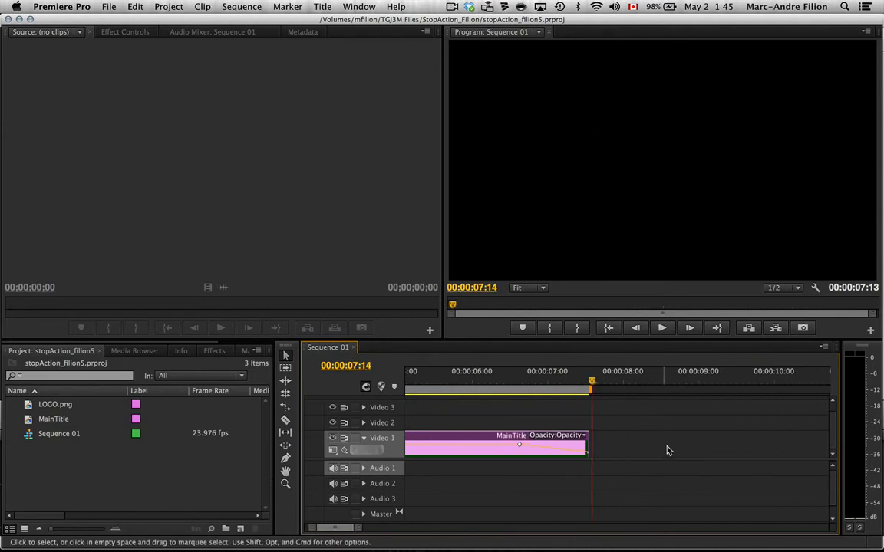
left_click(152, 475)
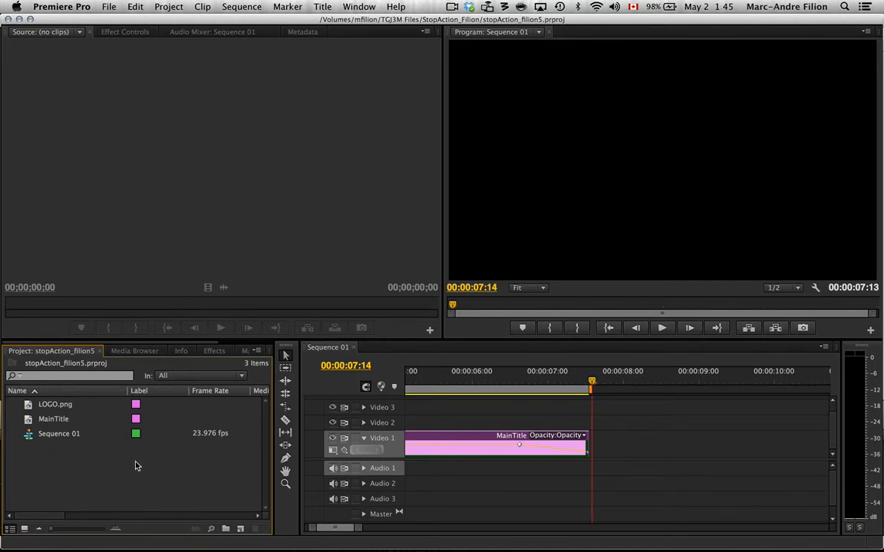
double_click(135, 465)
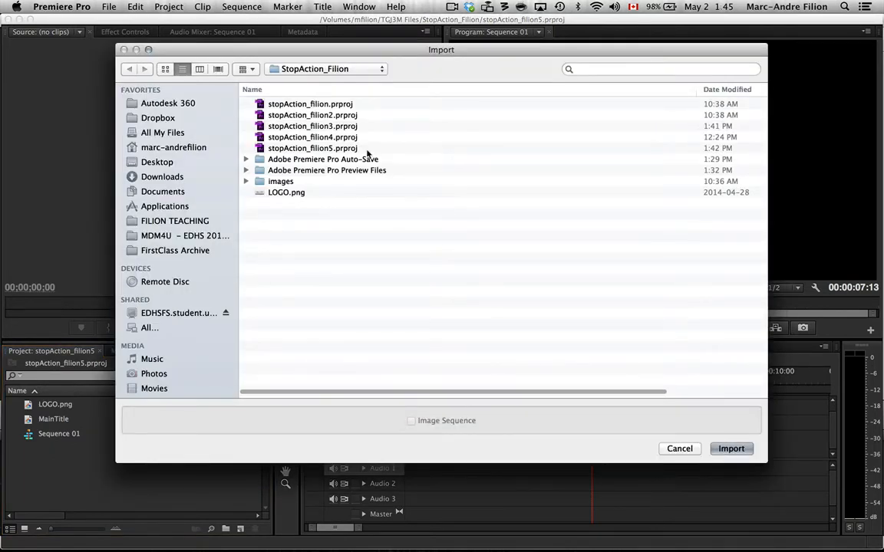
double_click(278, 181)
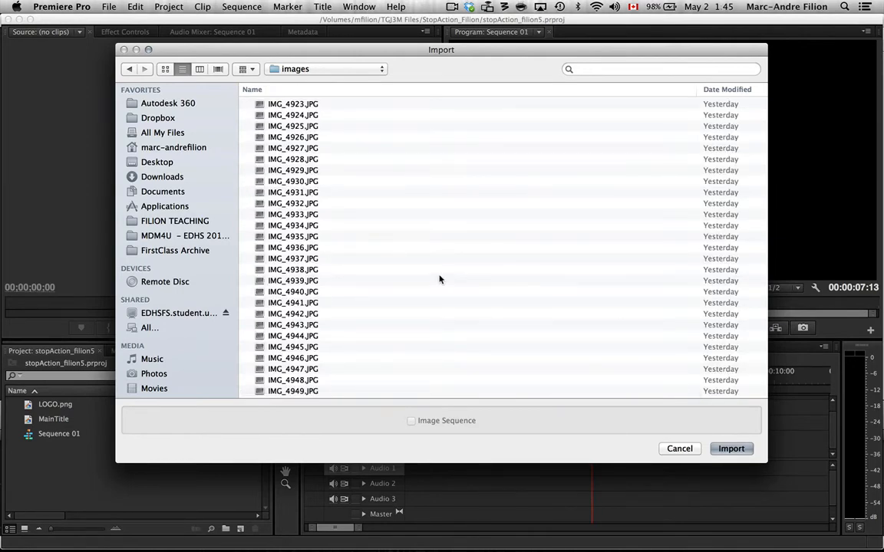
key("super+a")
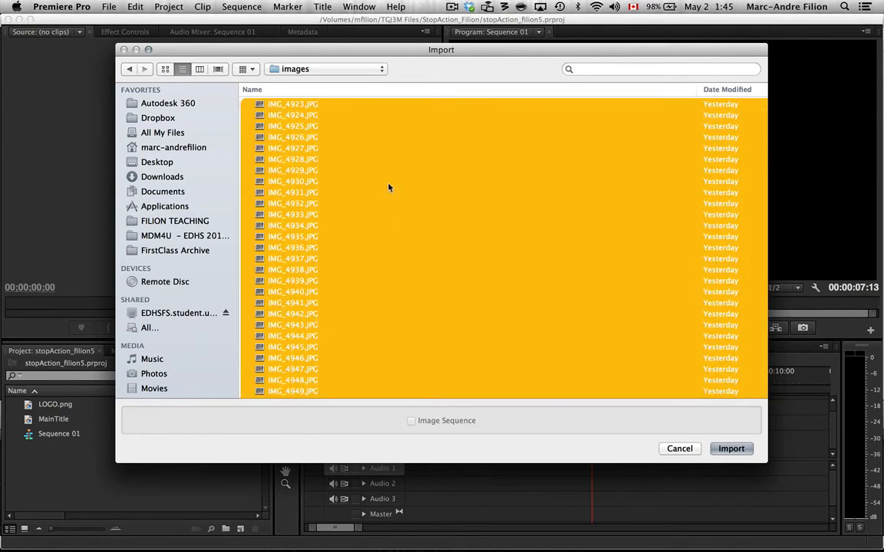
left_click(679, 449)
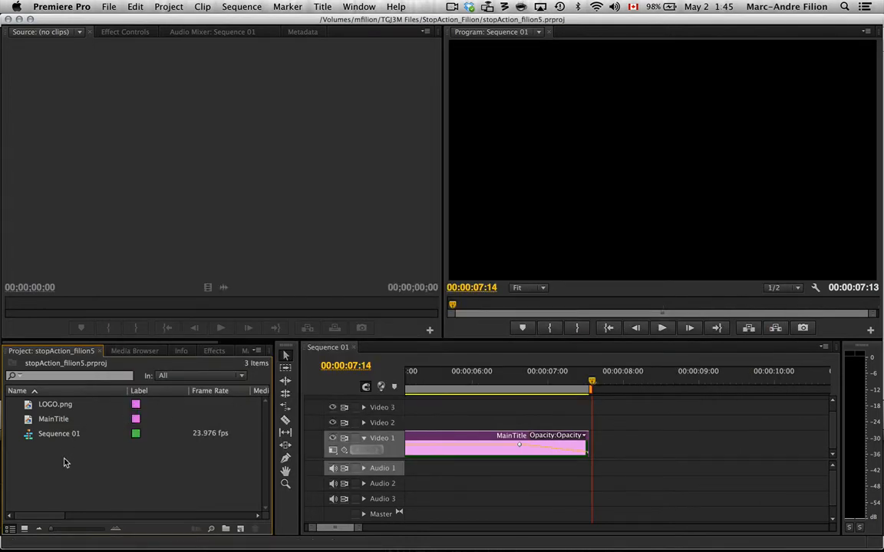
- Import the whole images folder from the project folder and check the imported pictures in its bin
double_click(128, 469)
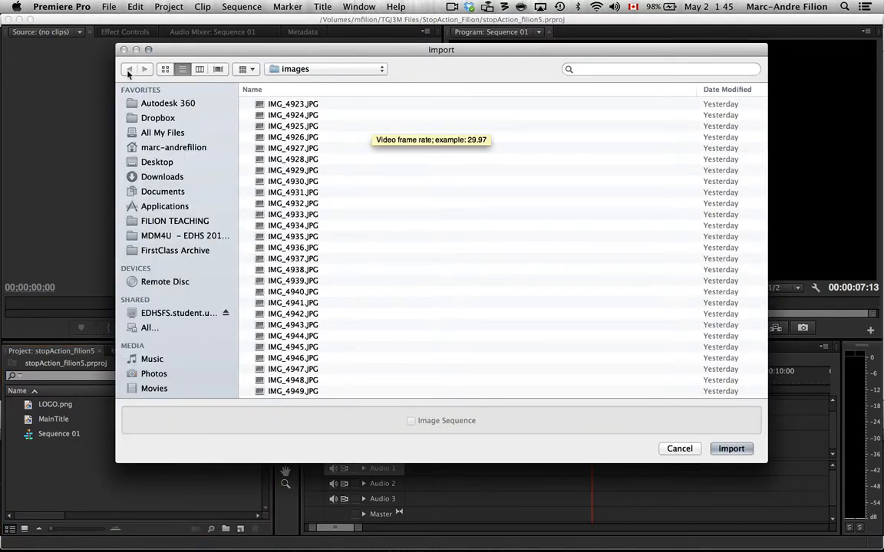
left_click(335, 70)
left_click(322, 82)
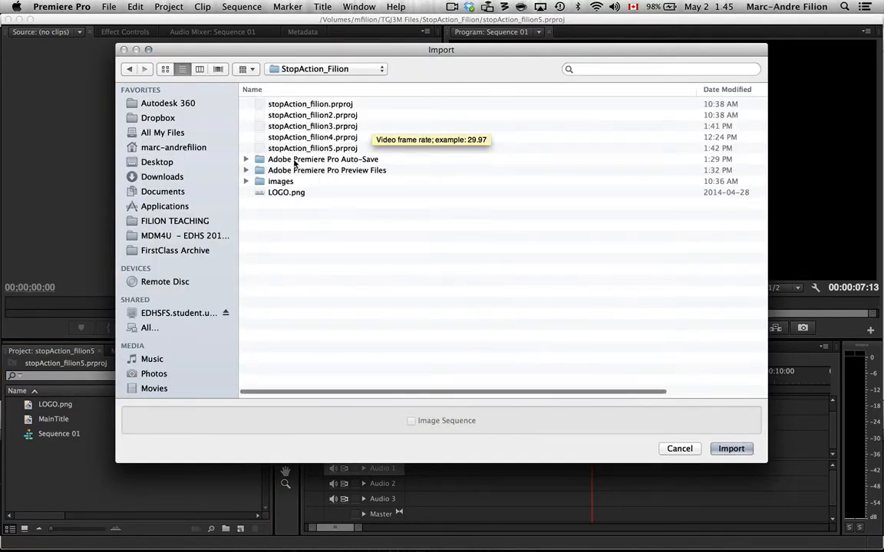
left_click(290, 182)
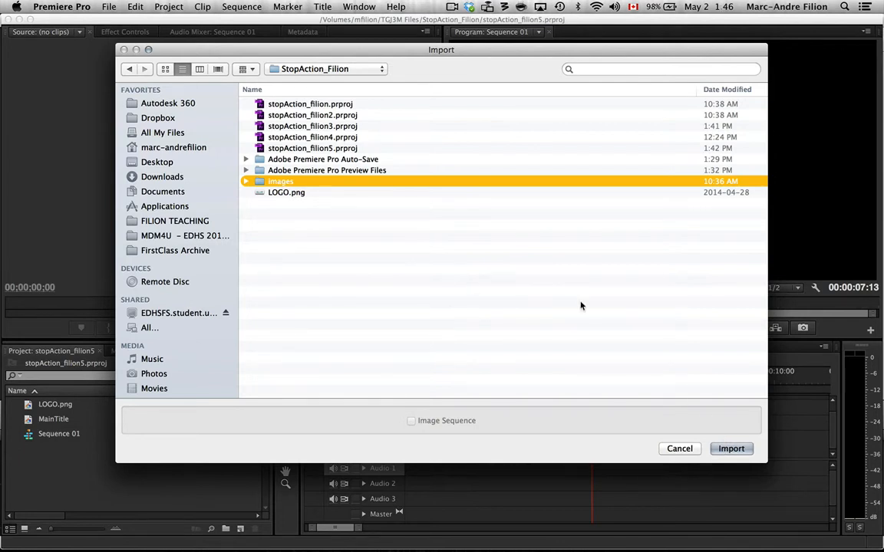
left_click(729, 448)
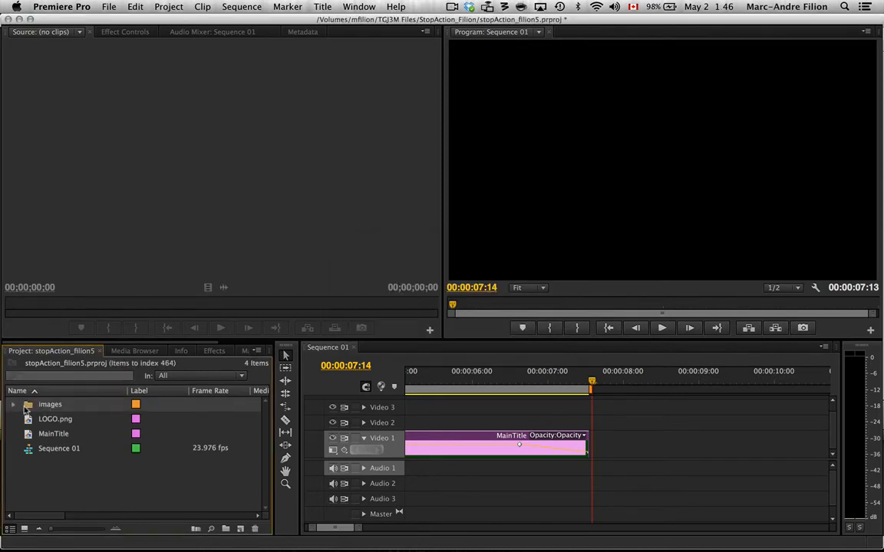
left_click(14, 405)
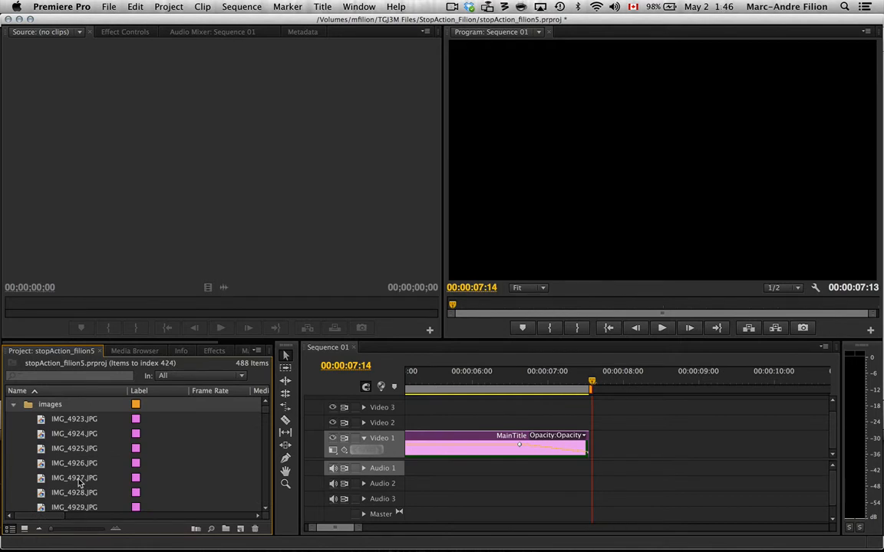
left_click(13, 406)
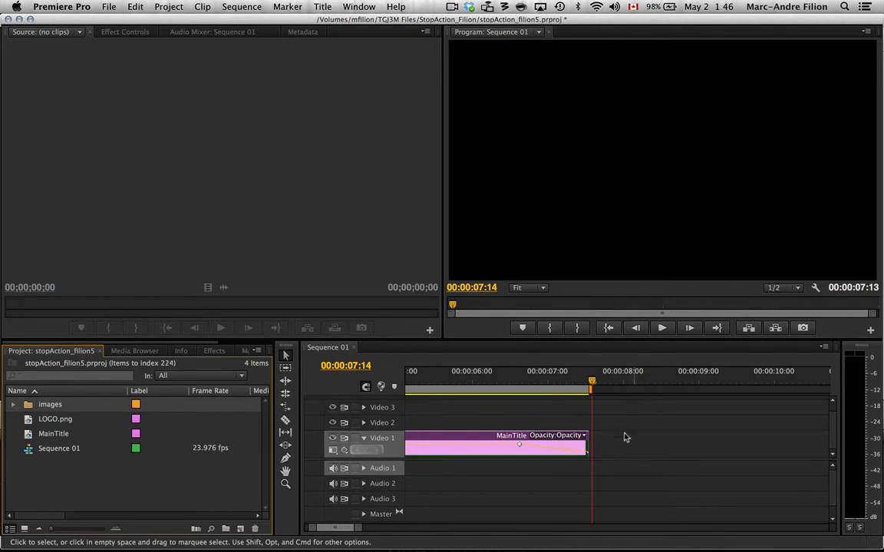
- Move the playhead to 00:00:07:22 and place the whole images bin on Video 1 starting there
left_click_drag(591, 381, 617, 384)
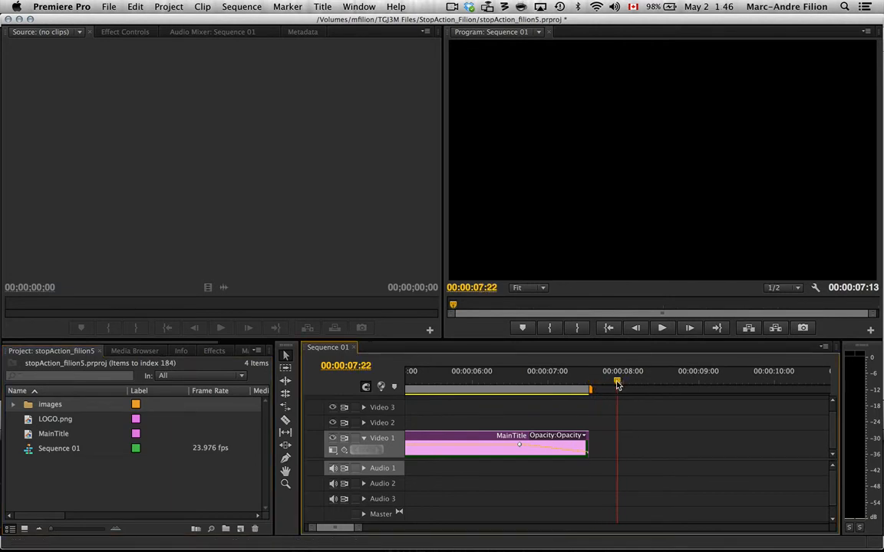
scroll(602, 443, "right", 1)
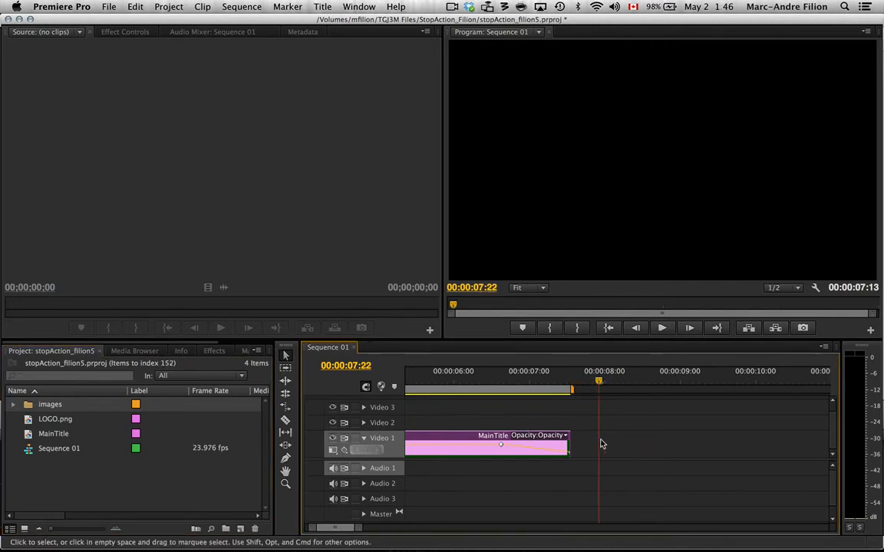
scroll(602, 444, "right", 5)
left_click_drag(44, 409, 476, 436)
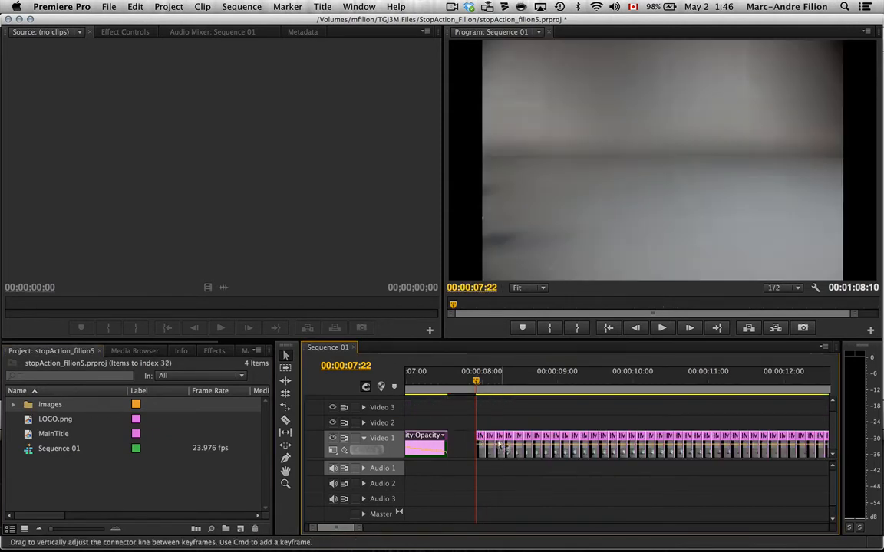
- Look over the placed image clips on Video 1 and scrub through the first seconds of the animation
scroll(494, 445, "right", 1)
scroll(494, 445, "right", 10)
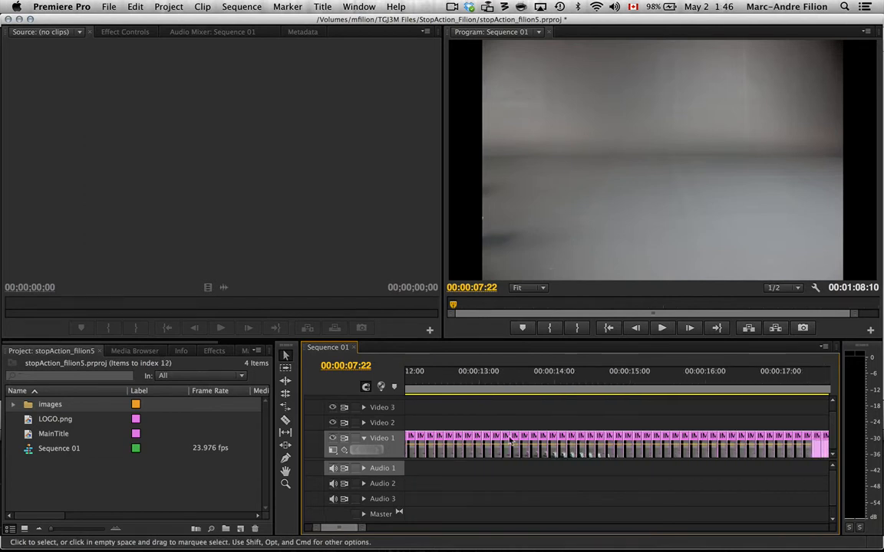
scroll(510, 441, "left", 3)
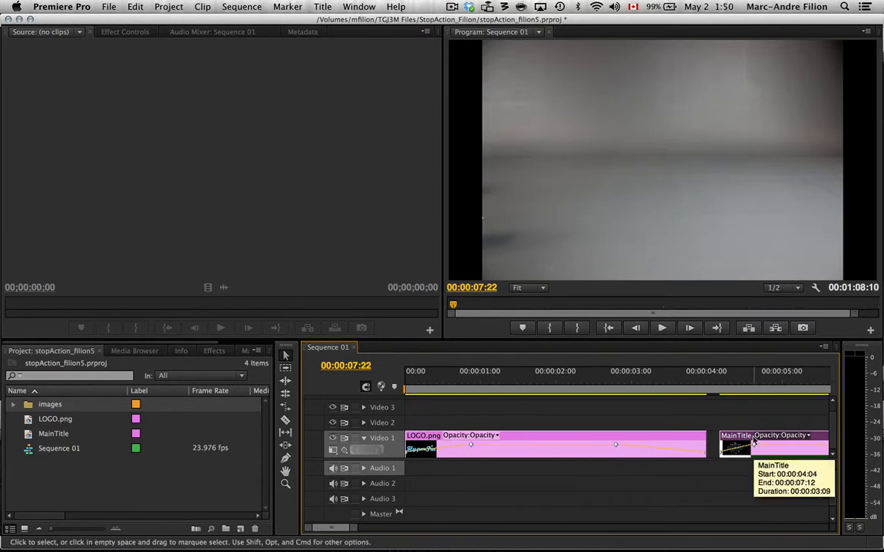
scroll(604, 456, "right", 5)
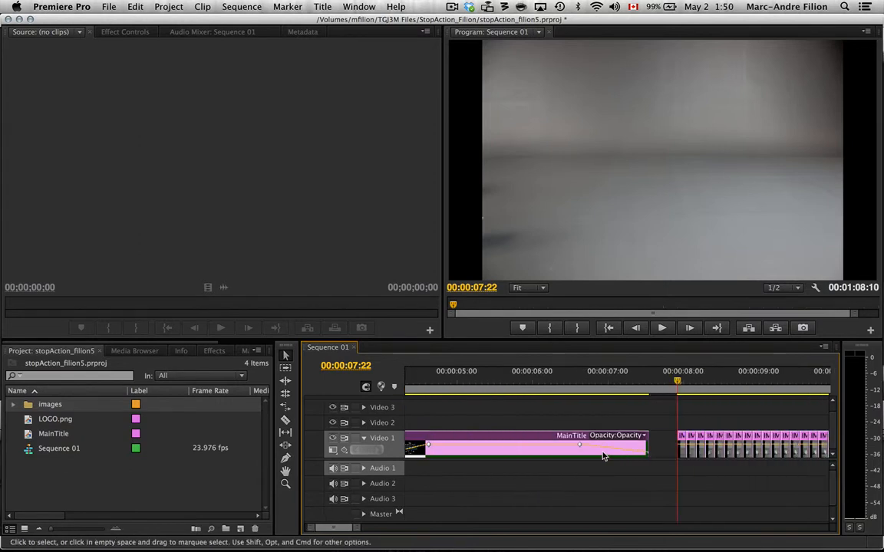
scroll(603, 456, "right", 3)
scroll(603, 455, "left", 2)
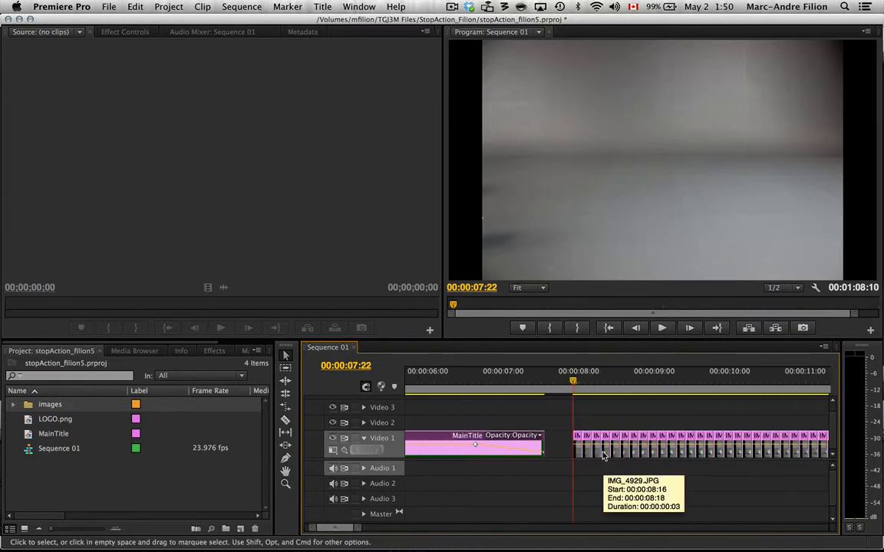
scroll(604, 455, "right", 2)
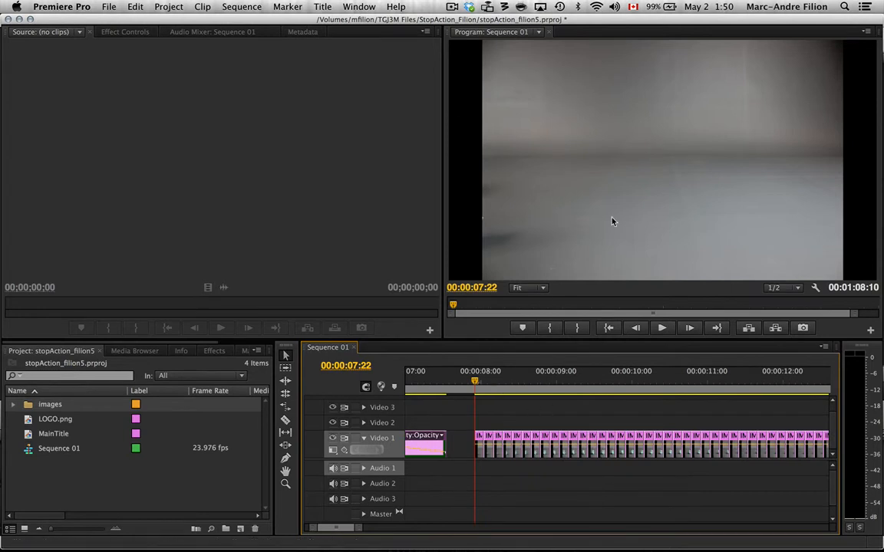
left_click_drag(477, 379, 717, 388)
scroll(626, 415, "right", 3)
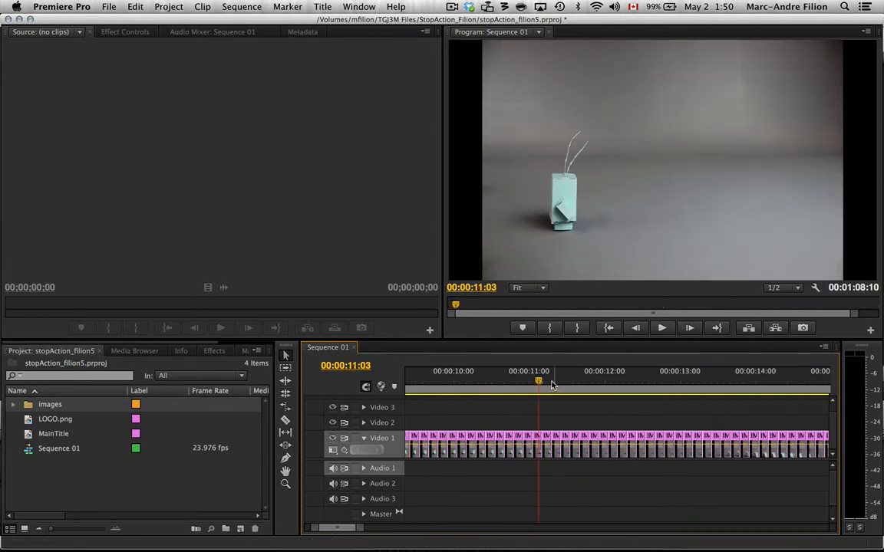
left_click_drag(537, 380, 488, 381)
scroll(566, 423, "left", 3)
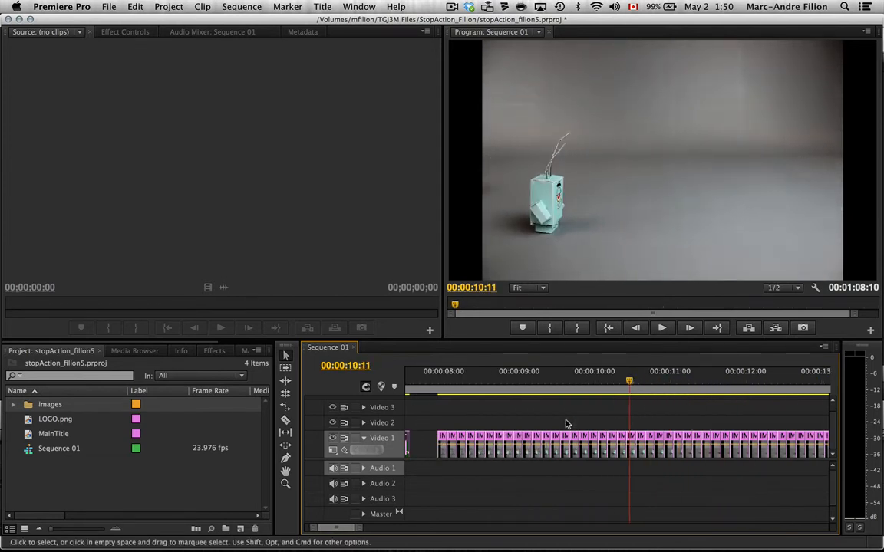
- Select all the image clips on Video 1 and scrub back and forth through the start of the animation to check its motion
left_click_drag(426, 409, 702, 504)
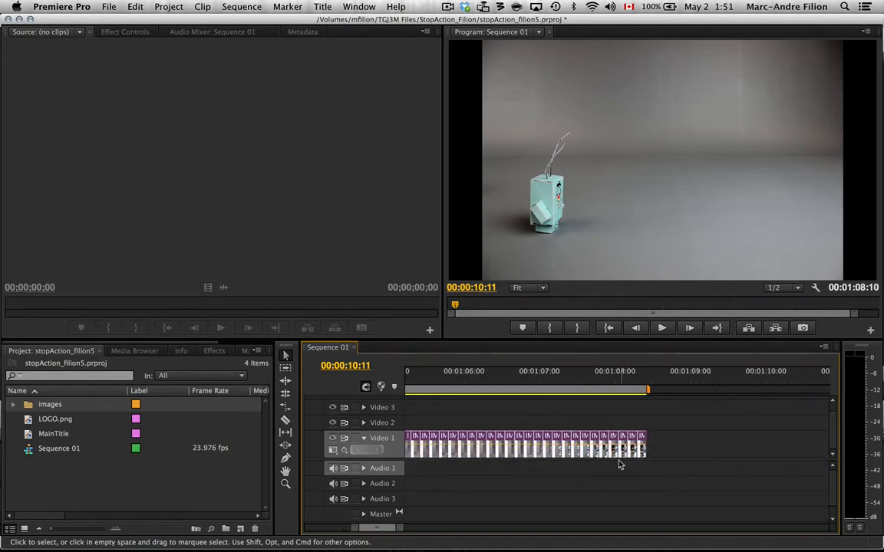
right_click(592, 437)
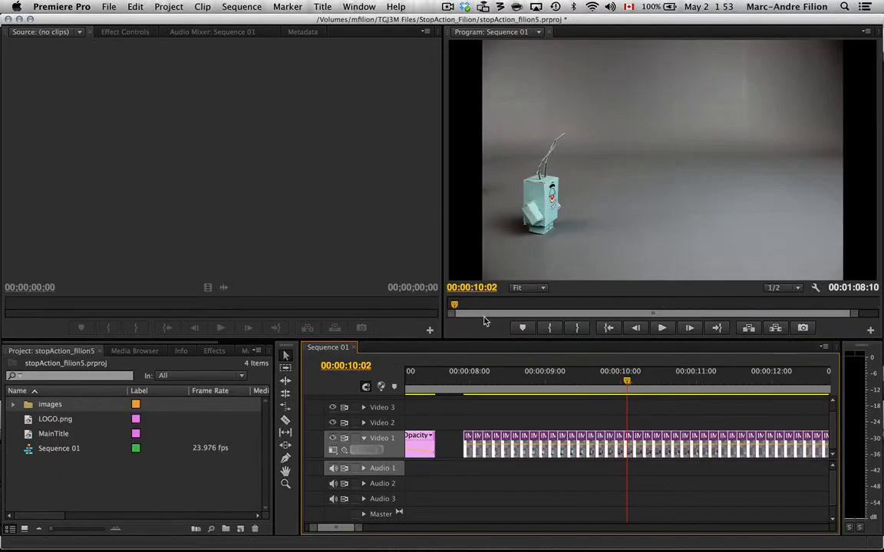
left_click_drag(629, 378, 680, 404)
scroll(553, 420, "right", 5)
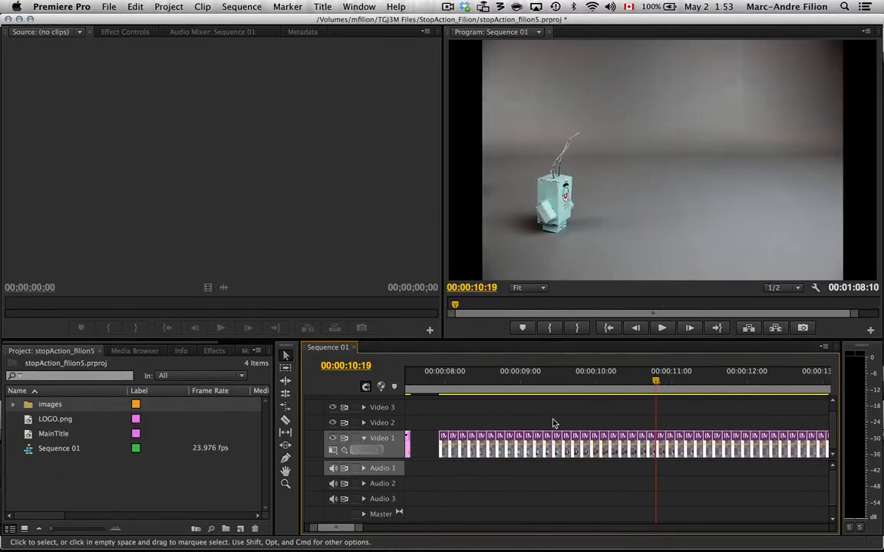
scroll(553, 422, "right", 8)
scroll(553, 423, "left", 8)
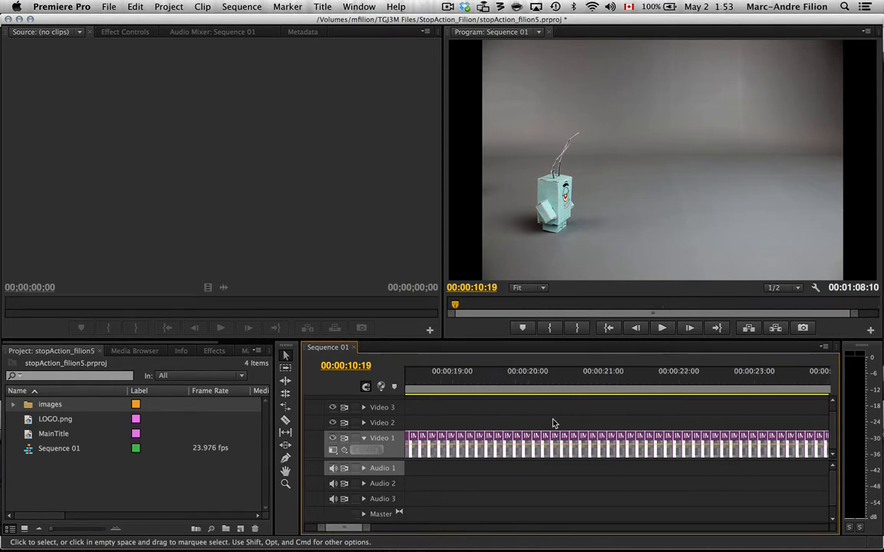
scroll(553, 423, "left", 5)
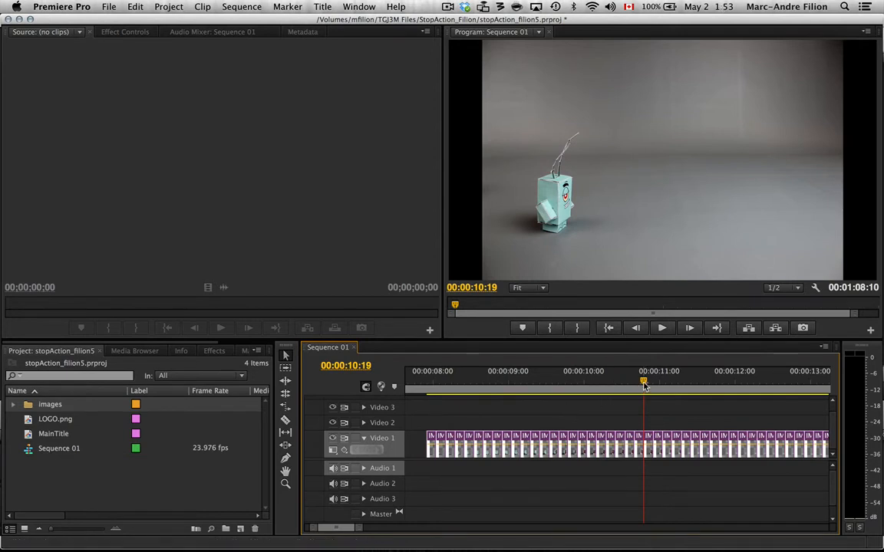
left_click_drag(574, 383, 476, 386)
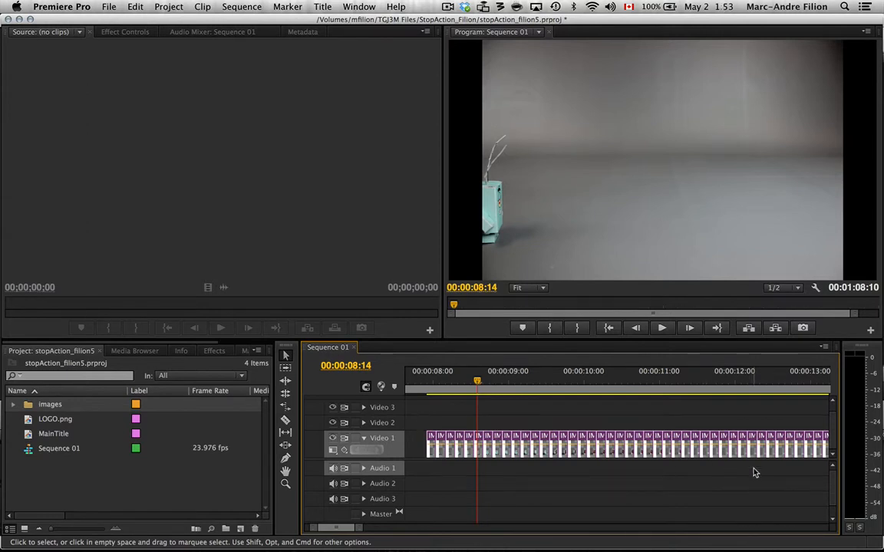
- Set the duration of all selected image clips to 00:00:00:02, with ripple edit shifting the trailing clips
right_click(555, 441)
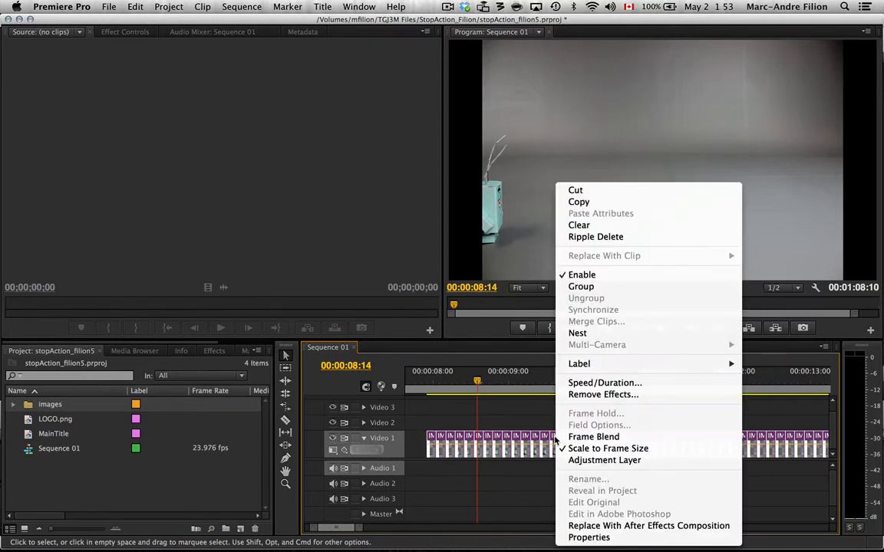
left_click(652, 384)
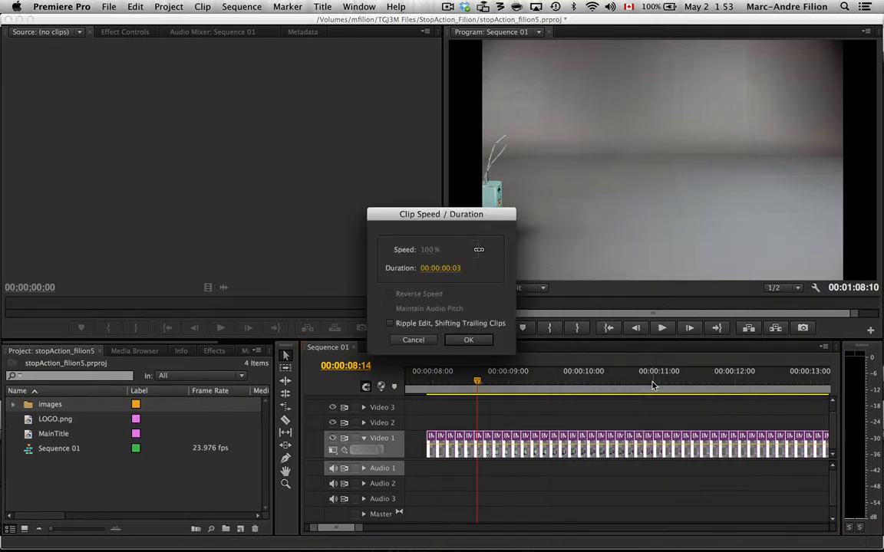
left_click(459, 269)
left_click(463, 267)
key("BackSpace")
type("2")
left_click(390, 324)
left_click(477, 341)
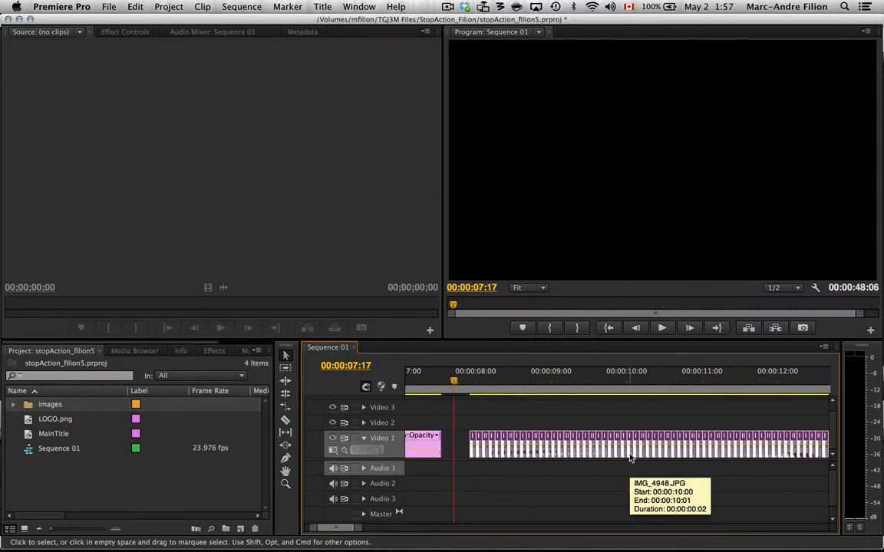
- Play the shortened animation from 00:00:07:20, just before the first image clip
left_click(466, 384)
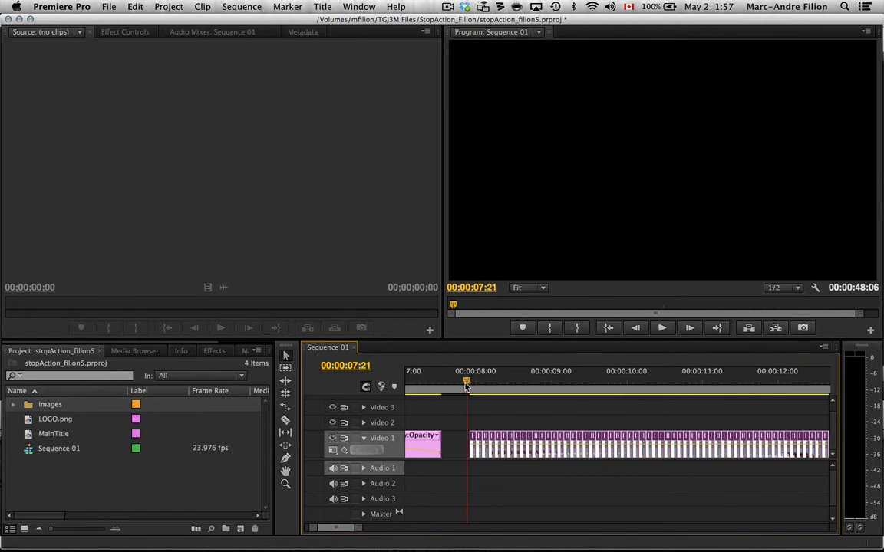
mouse_move(465, 385)
left_mouse_down()
mouse_move(604, 387)
mouse_move(463, 398)
left_mouse_up()
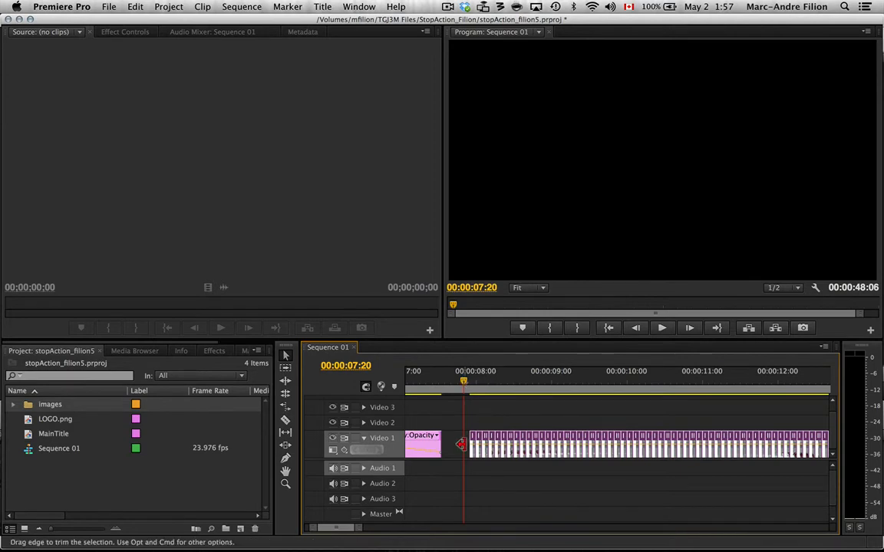
key("space")
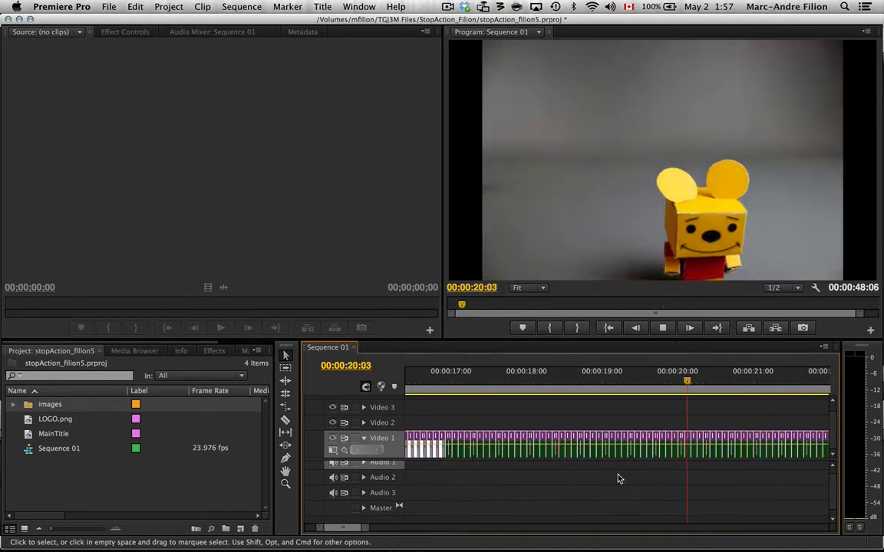
key("space")
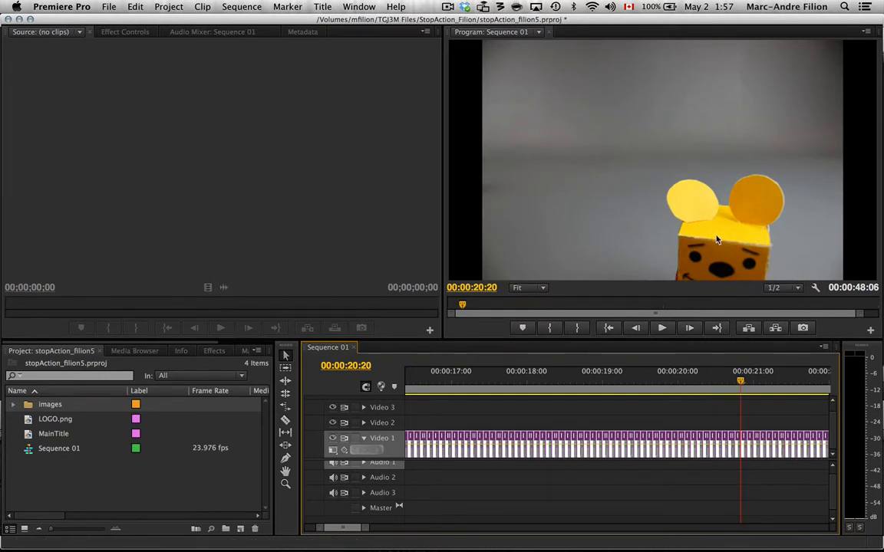
- Set the Program monitor's playback resolution to 1/4 and replay the animation from the gap before the first image clip
left_click(796, 289)
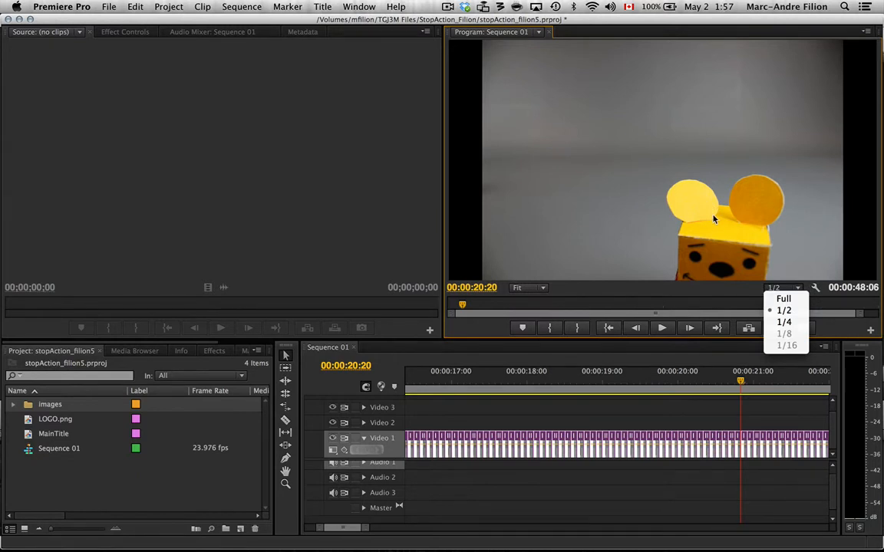
left_click(785, 323)
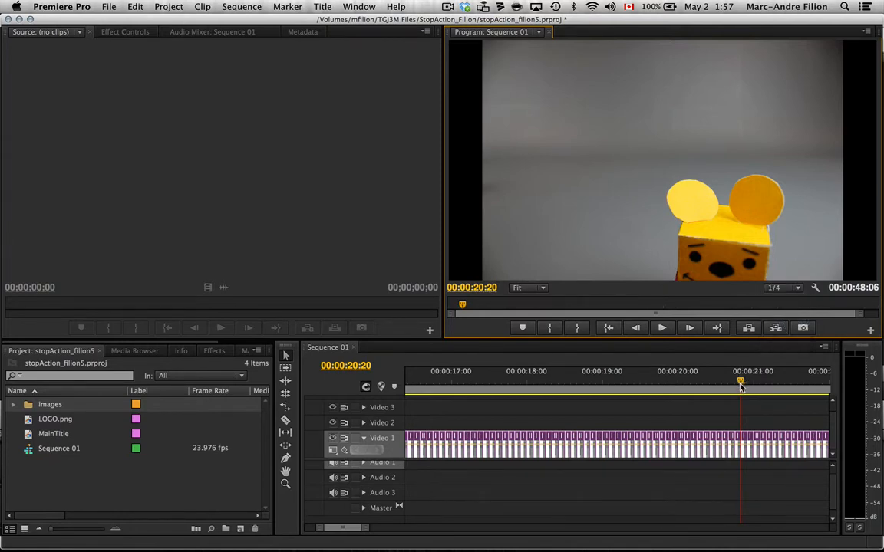
left_click_drag(741, 385, 400, 385)
scroll(521, 422, "up", 10)
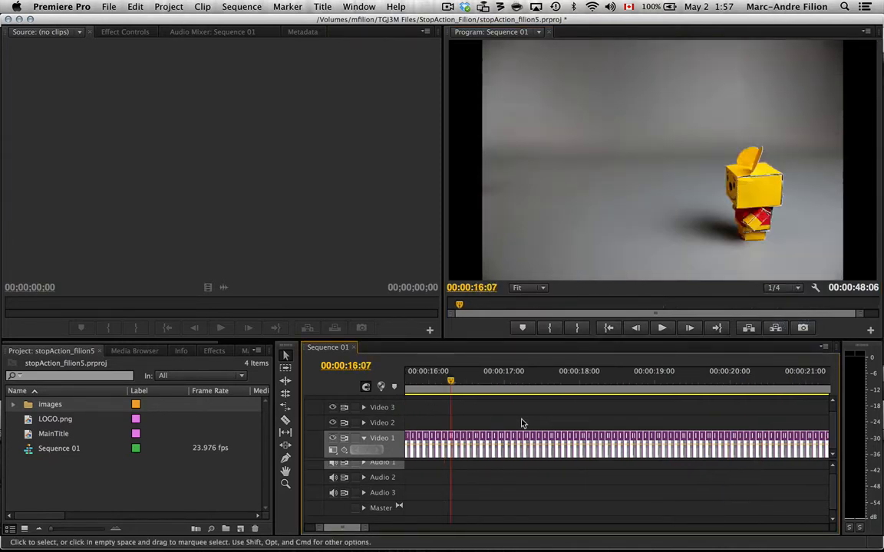
scroll(521, 424, "down", 4)
left_click(573, 393)
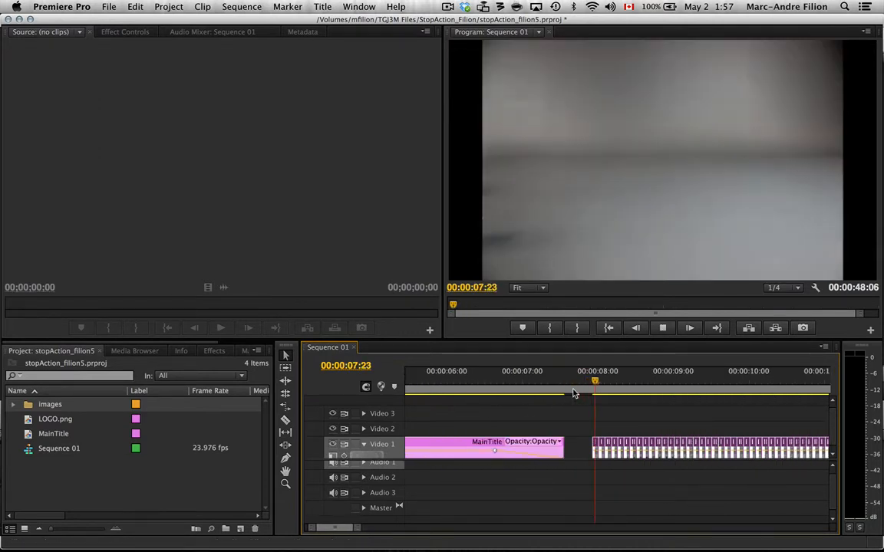
key("space")
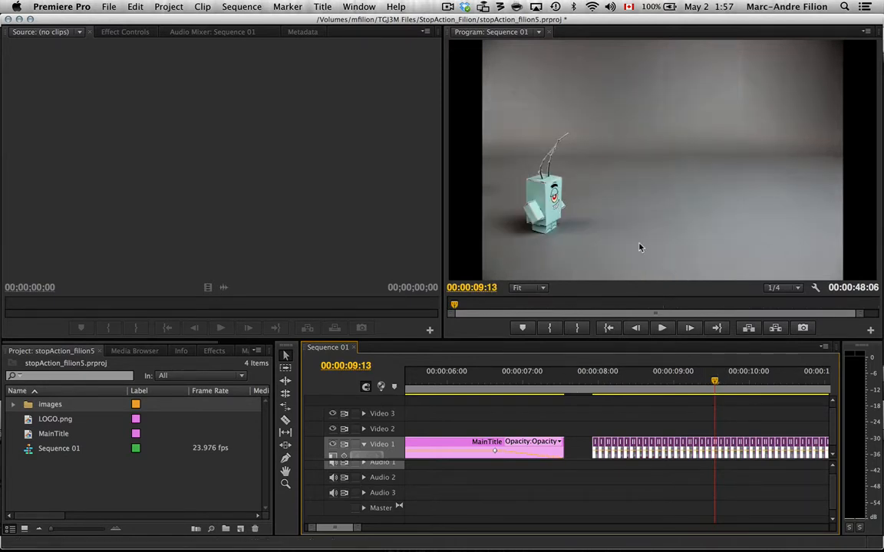
- Continue playing the animation, and replay it from 00:00:07:18 in the gap after the MainTitle clip
key("space")
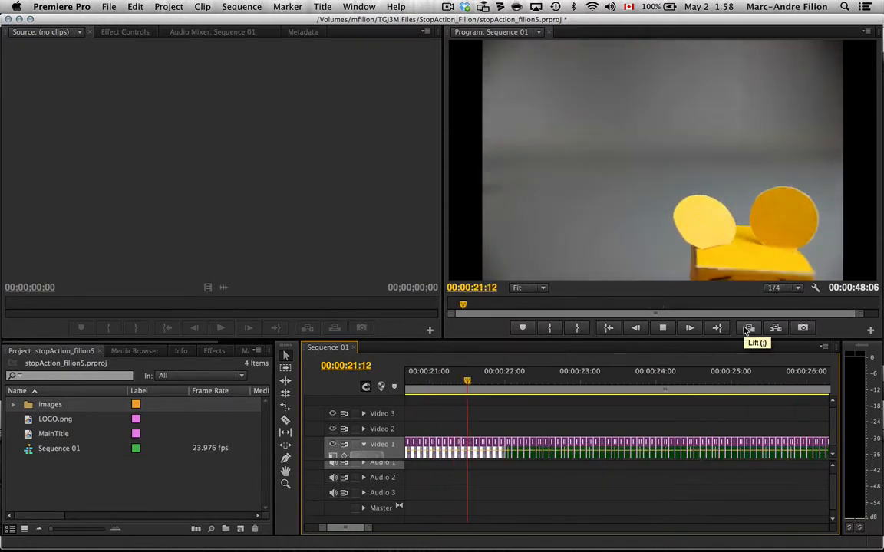
left_click(748, 328)
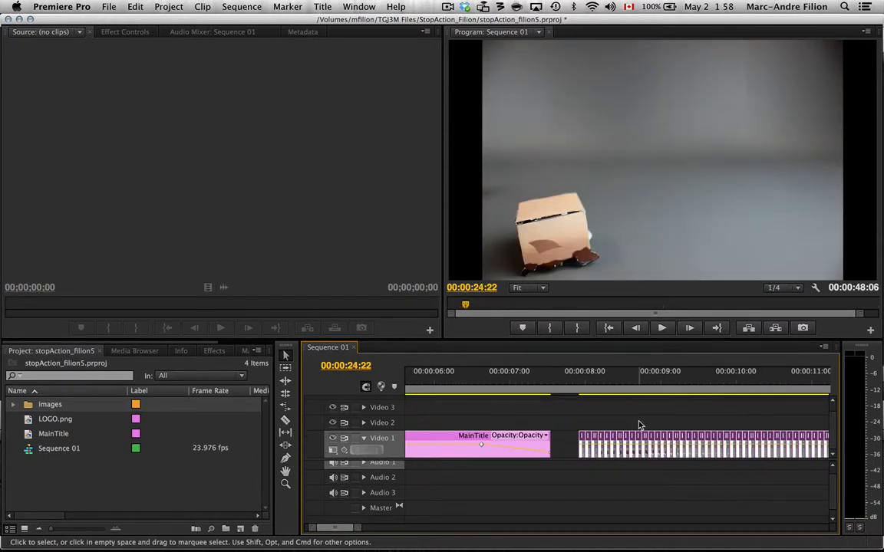
left_click(567, 385)
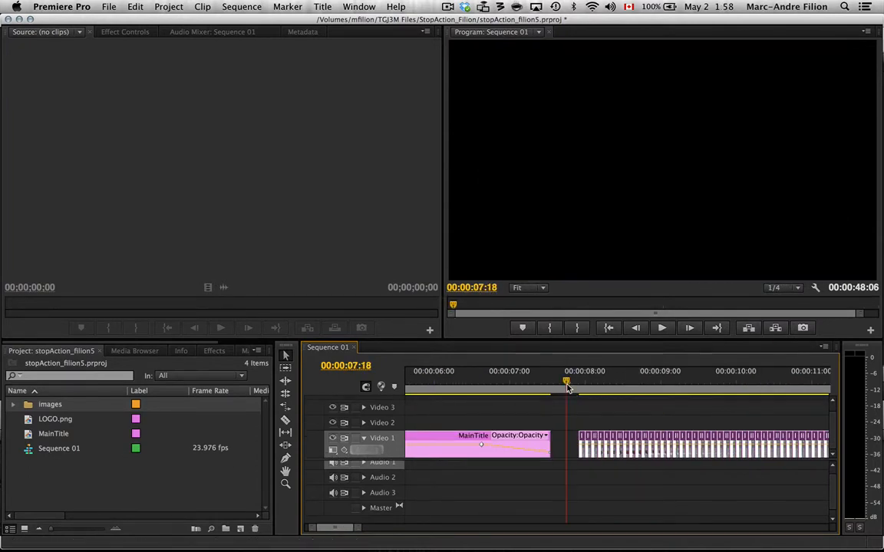
key("space")
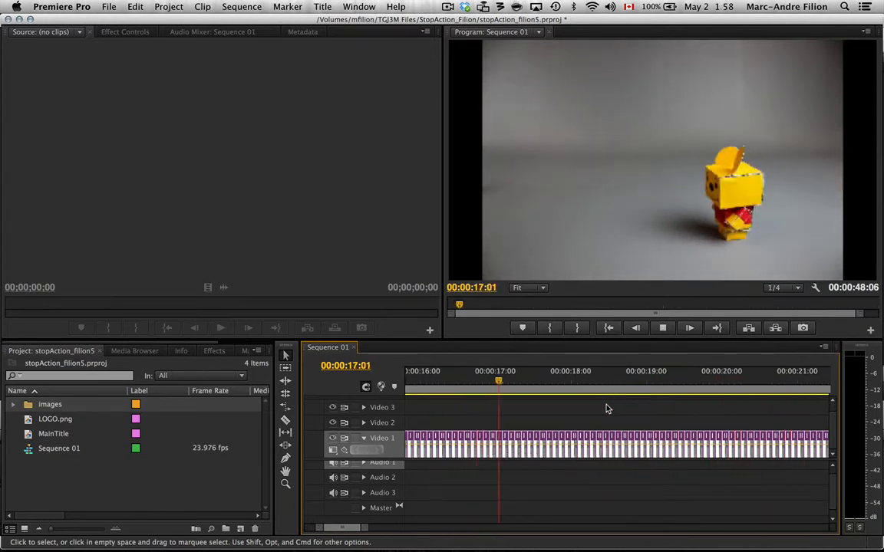
key("space")
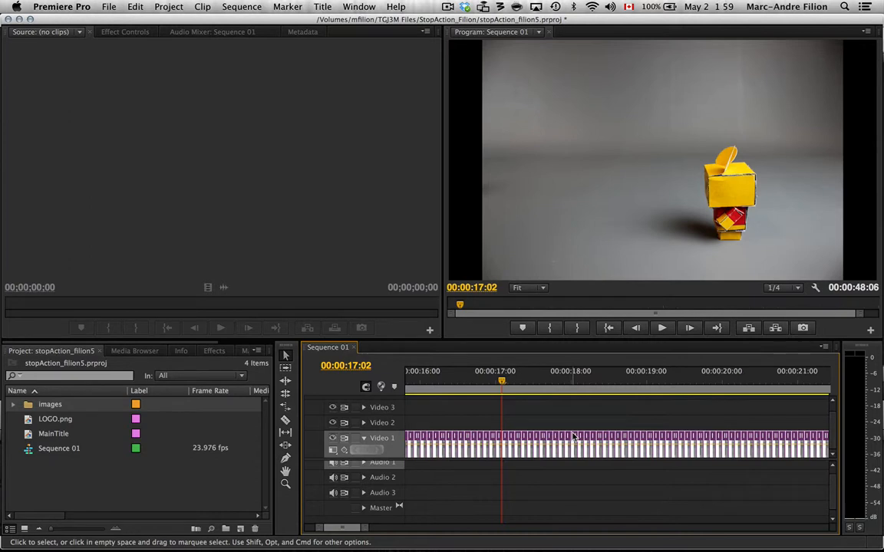